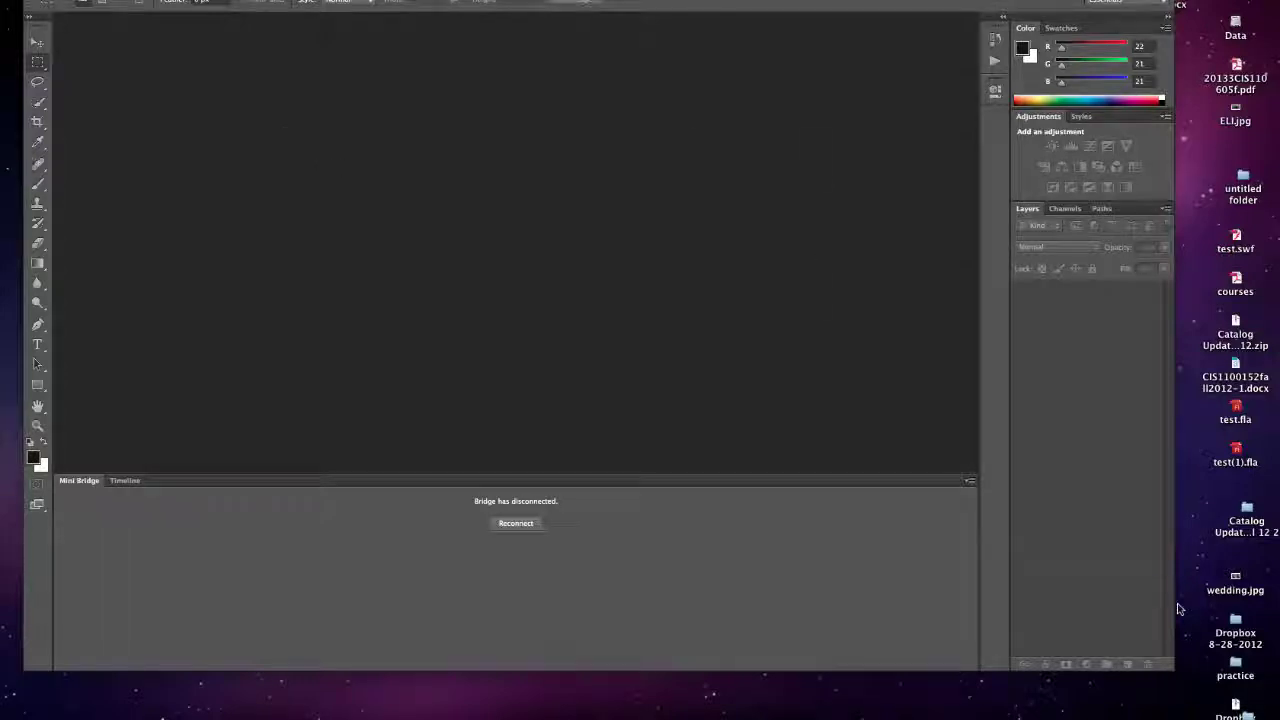
# Drag the Photoshop window's corner so the empty workspace fills the whole screen
pyautogui.moveTo(1165, 657); pyautogui.dragTo(1278, 719)
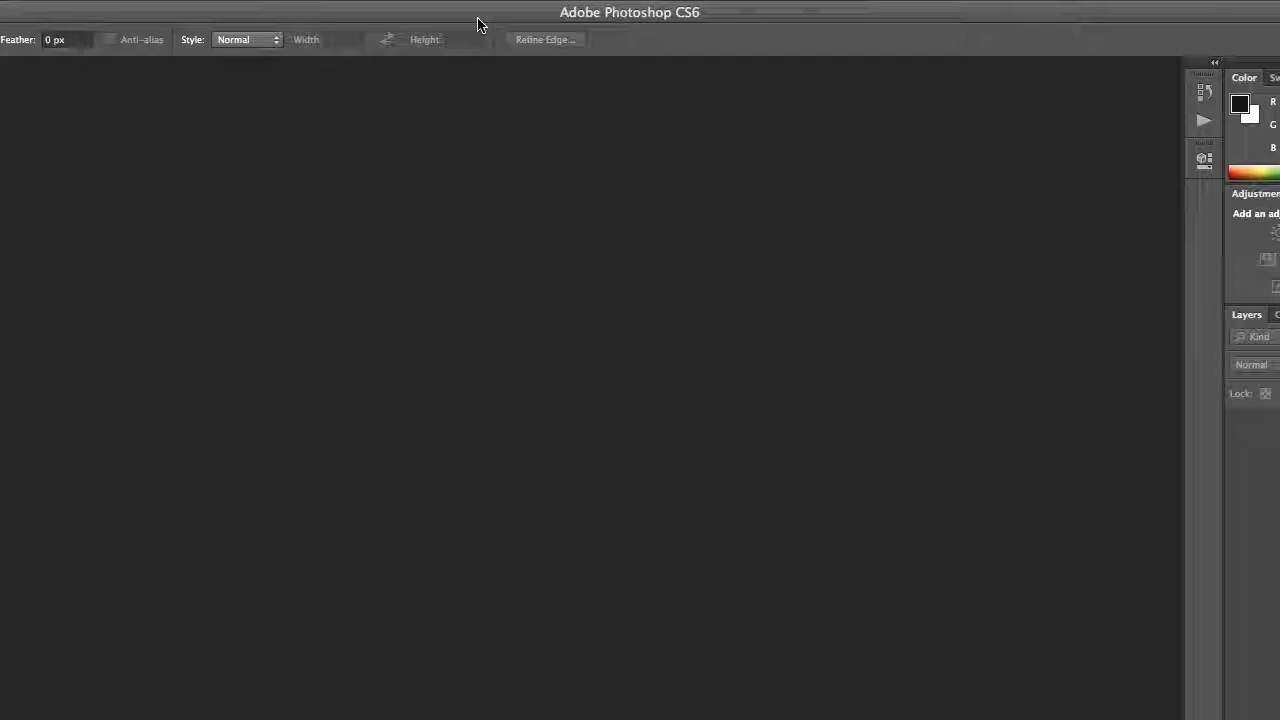
# Open the photo IMG_0160.JPG from the 20120523 folder via File > Open
pyautogui.click(5, 2)
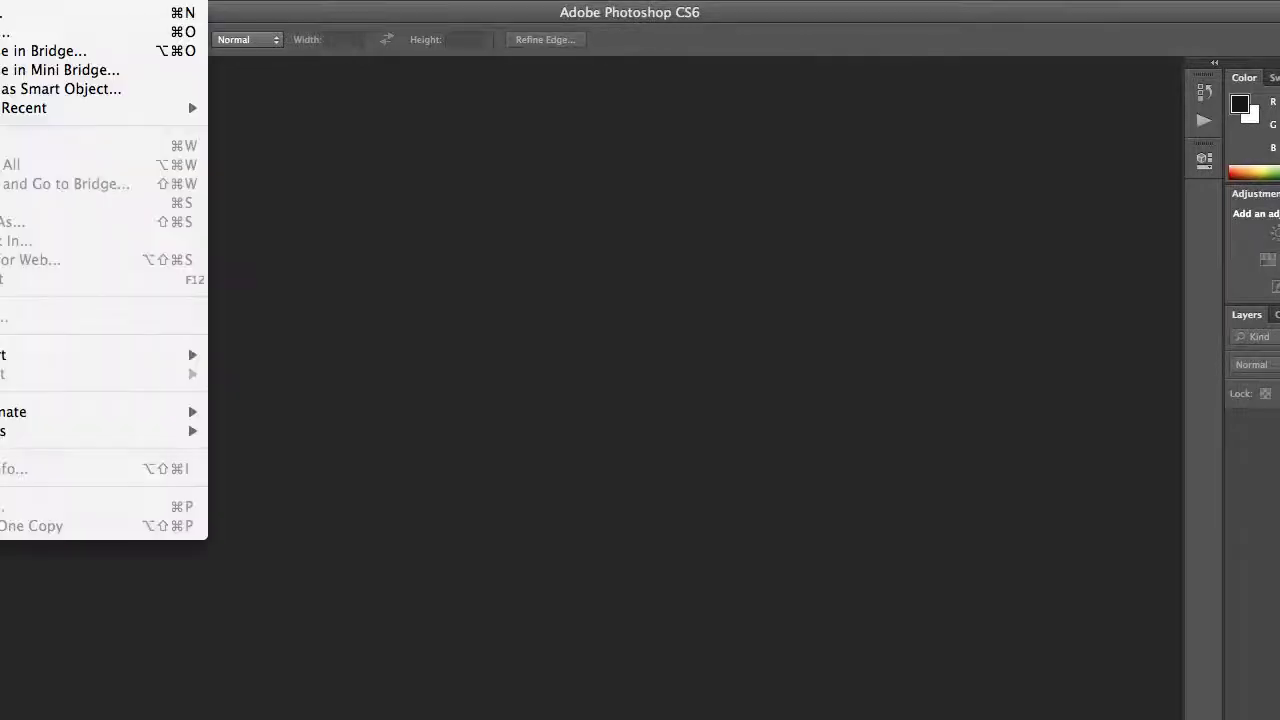
pyautogui.click(60, 31)
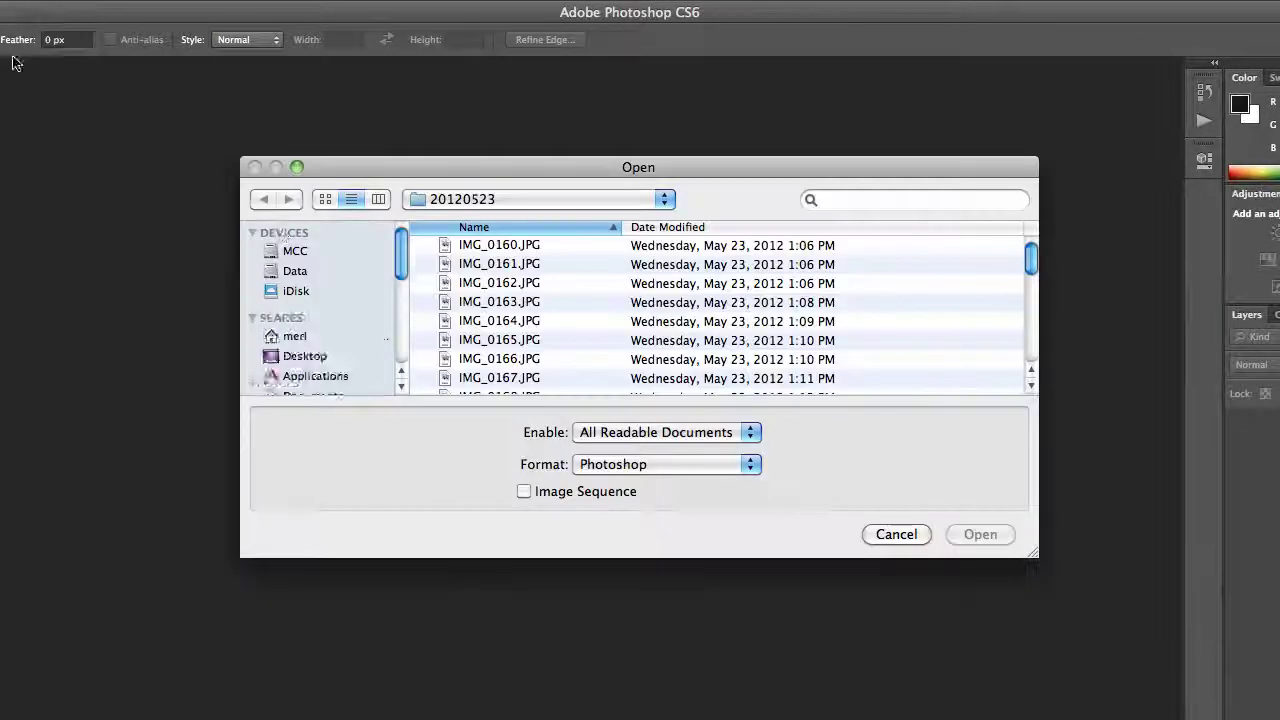
pyautogui.click(462, 250)
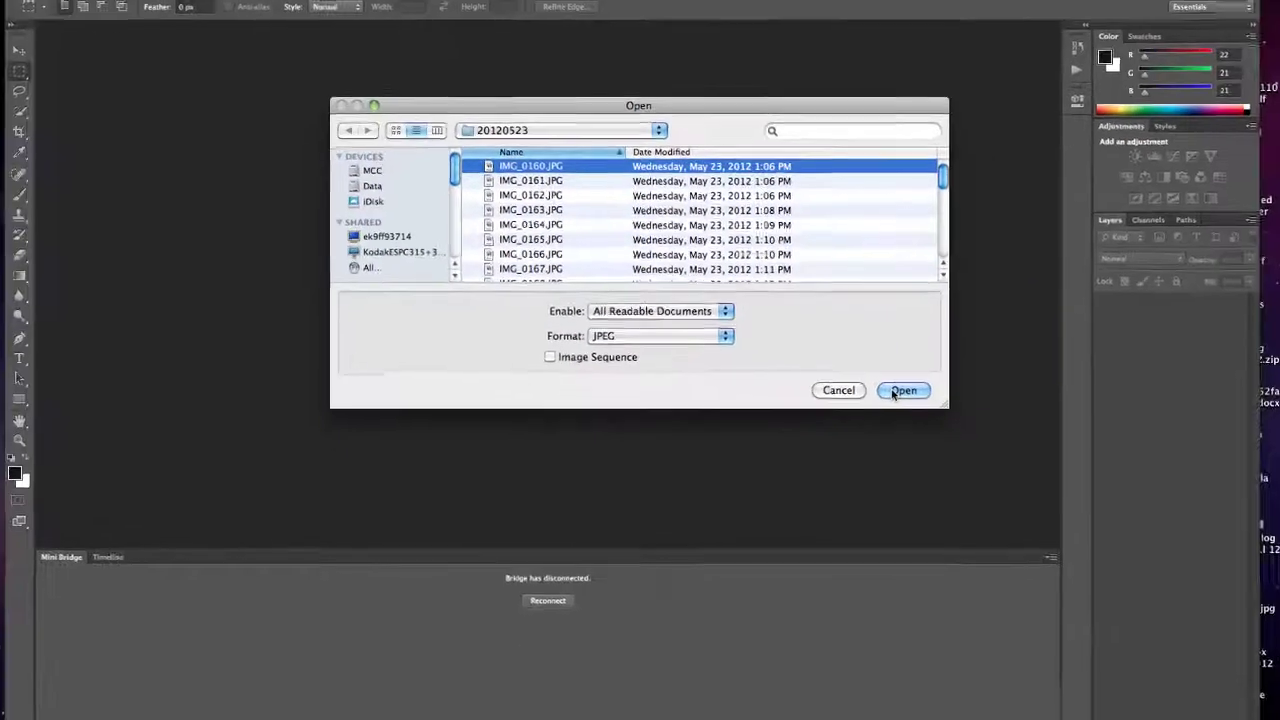
pyautogui.click(964, 532)
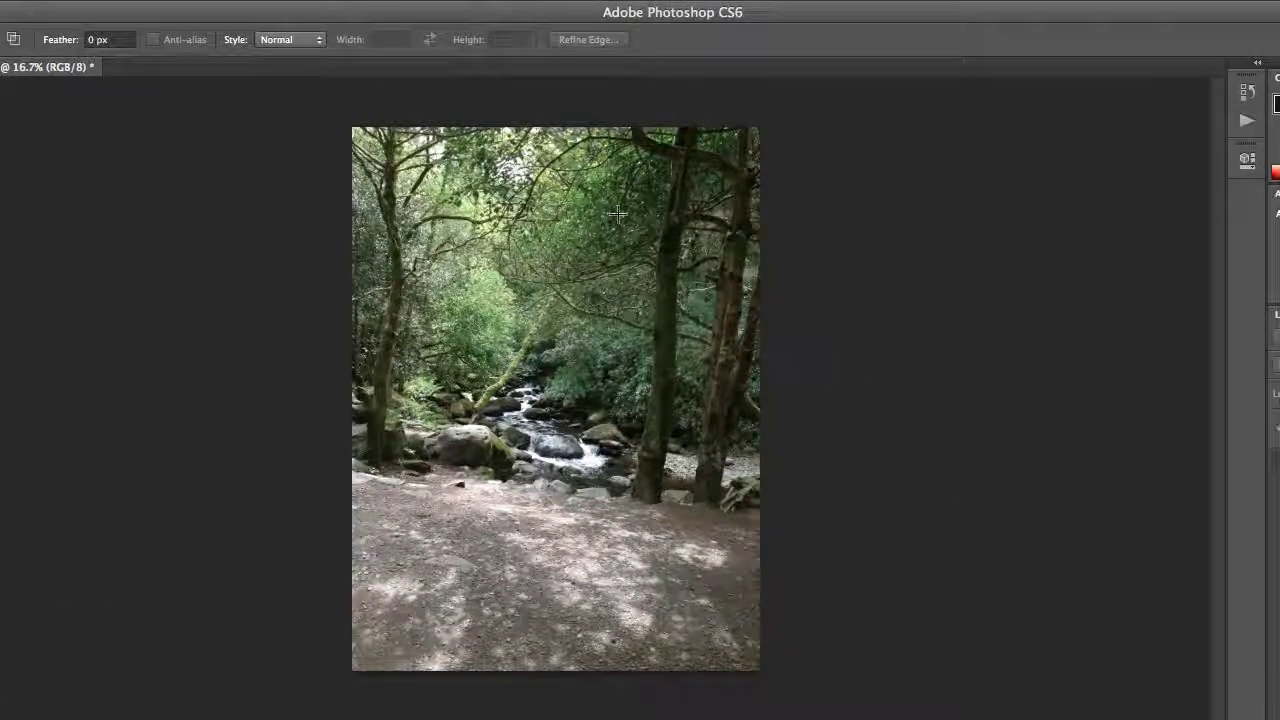
# Show the Actions panel from the Window menu
pyautogui.click(459, 3)
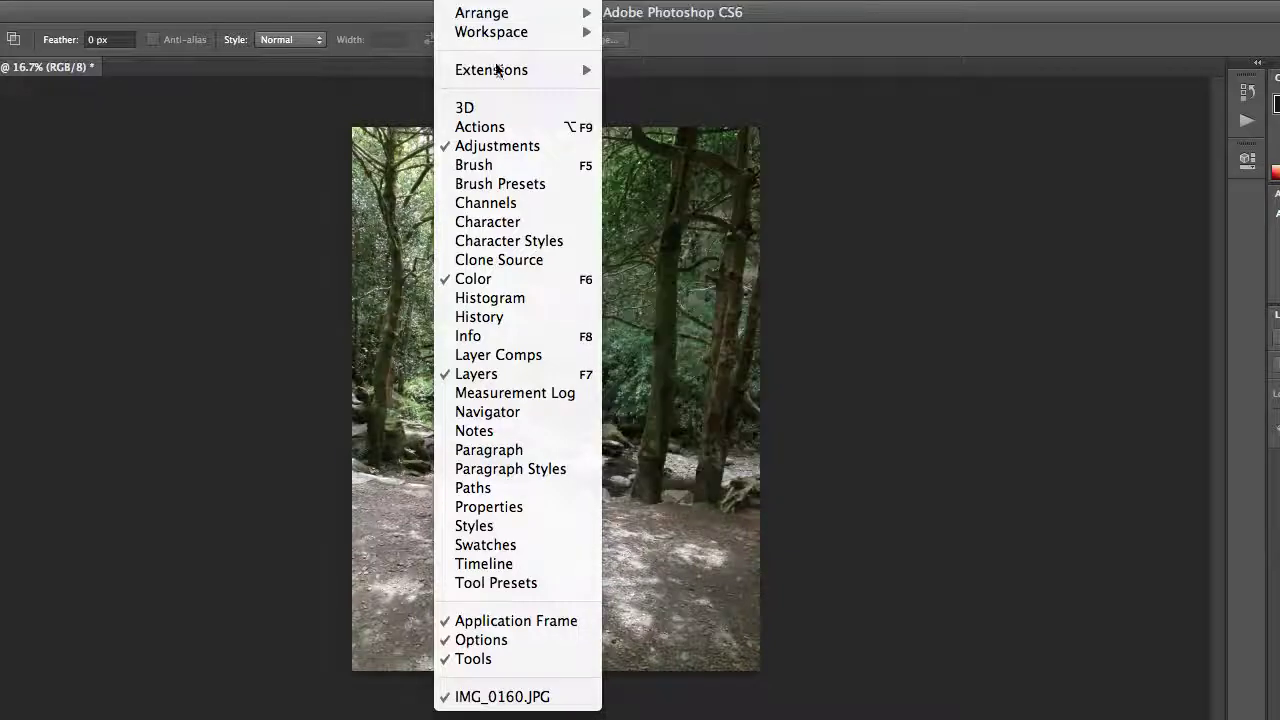
pyautogui.click(503, 127)
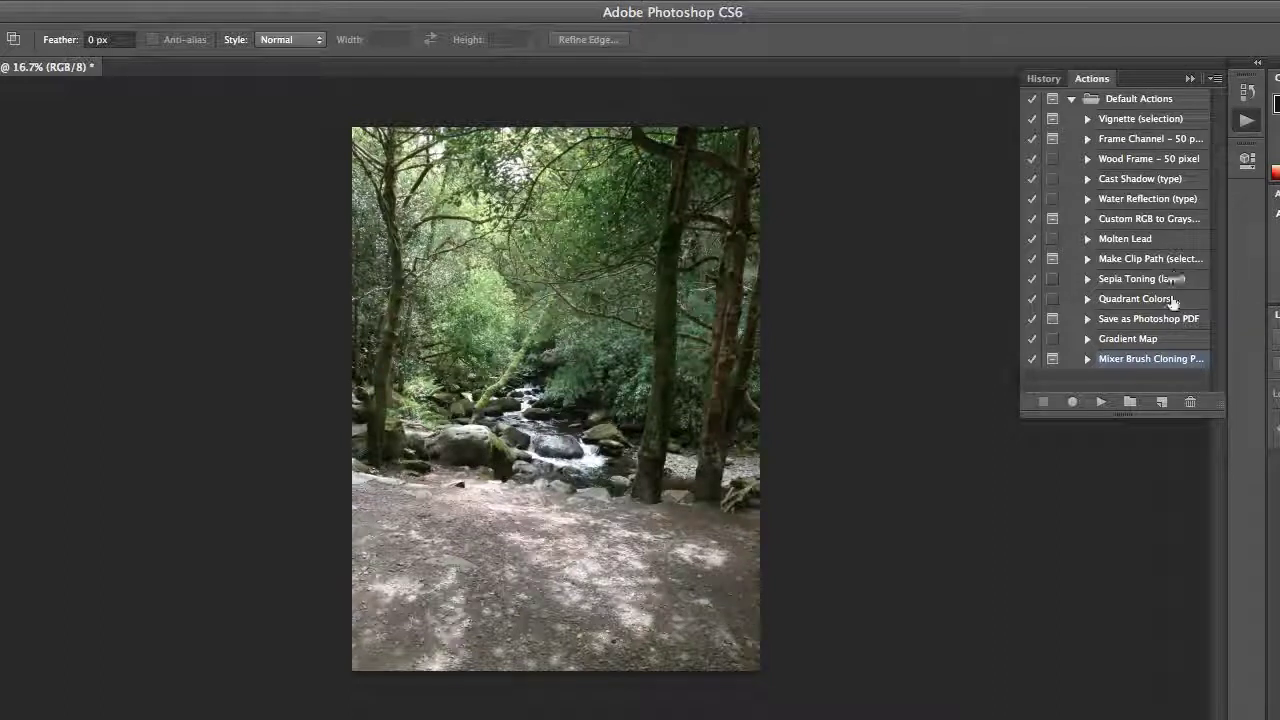
# Create the action 'optimize for web' in Default Actions, labelled Green, and start recording
pyautogui.click(1162, 402)
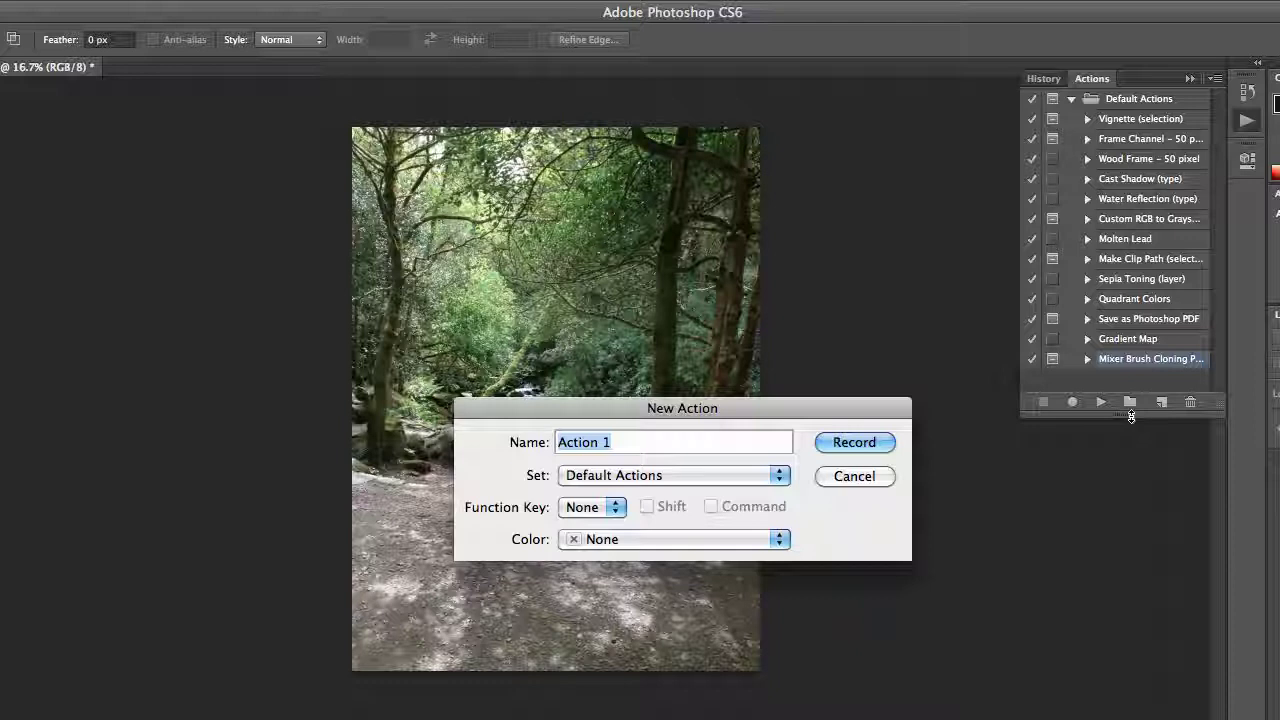
pyautogui.write('opti')
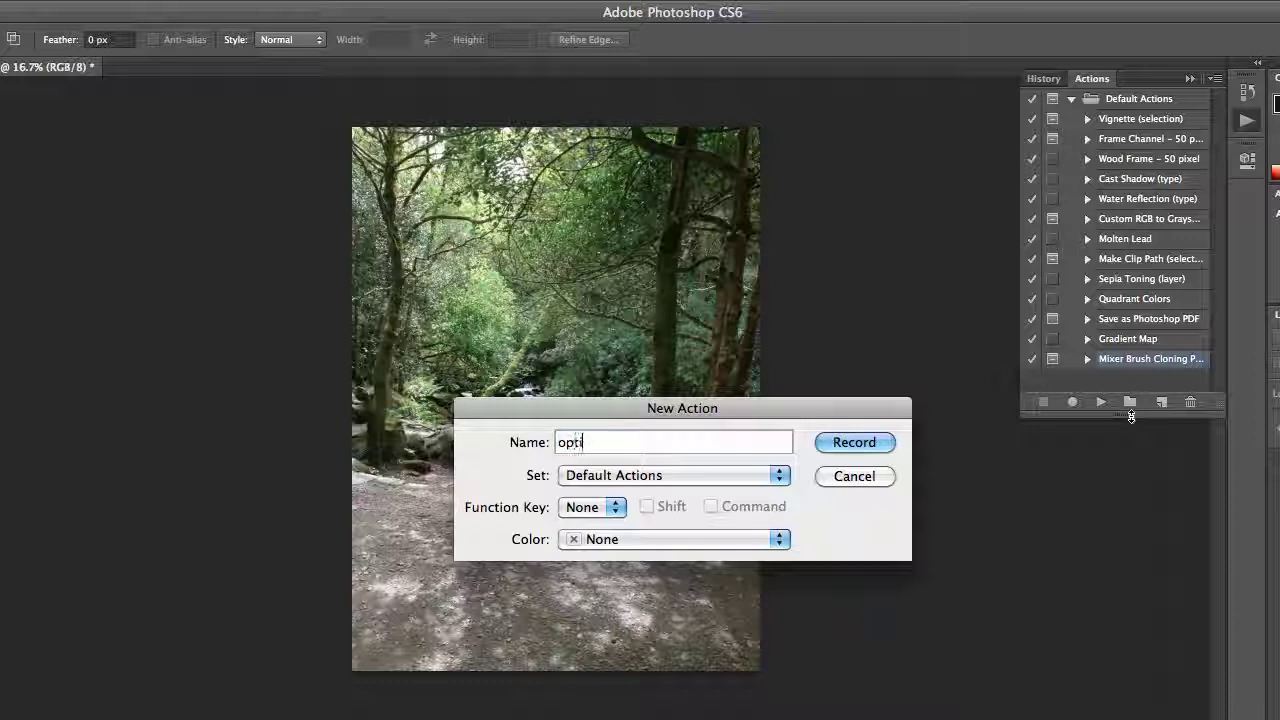
pyautogui.write('mize for we')
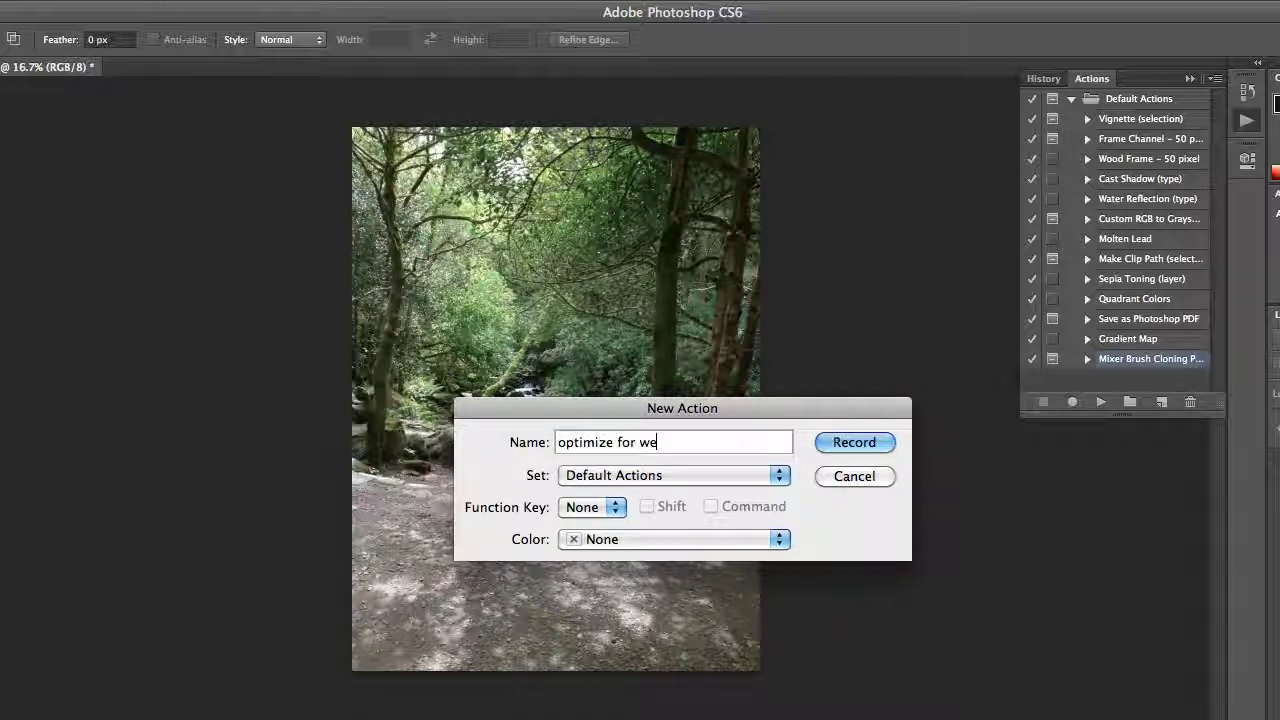
pyautogui.write('b')
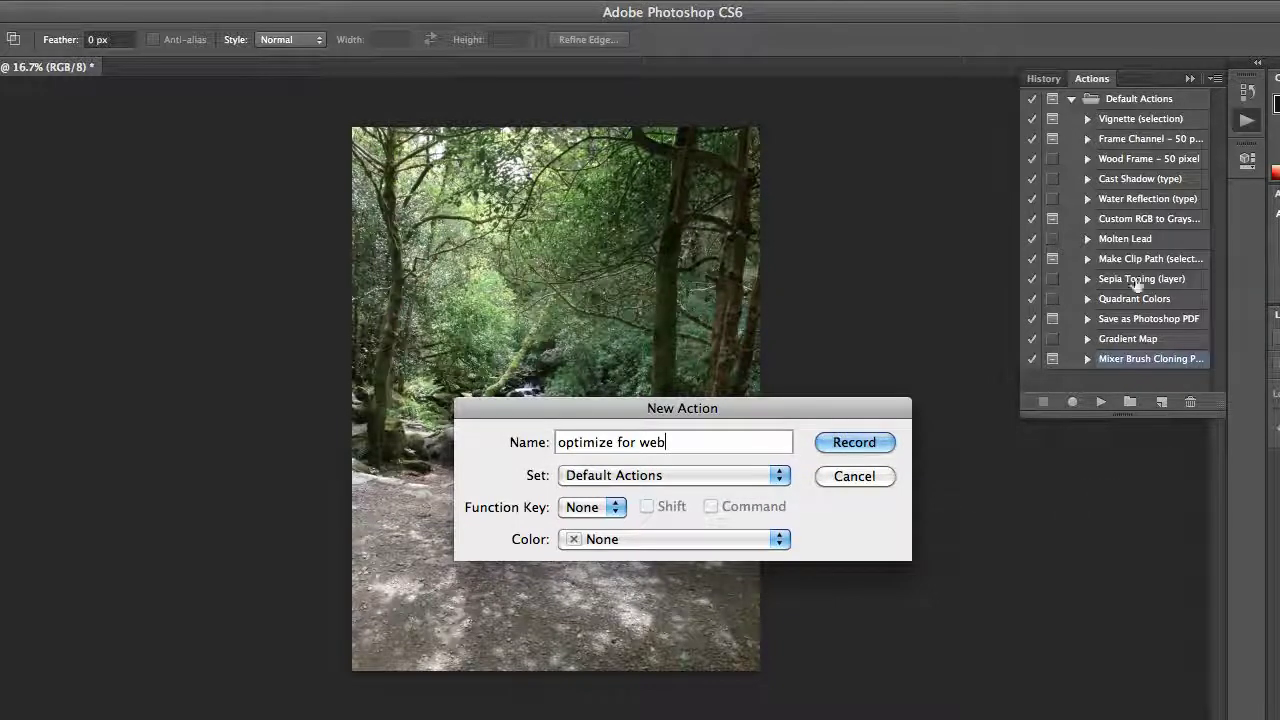
pyautogui.click(781, 487)
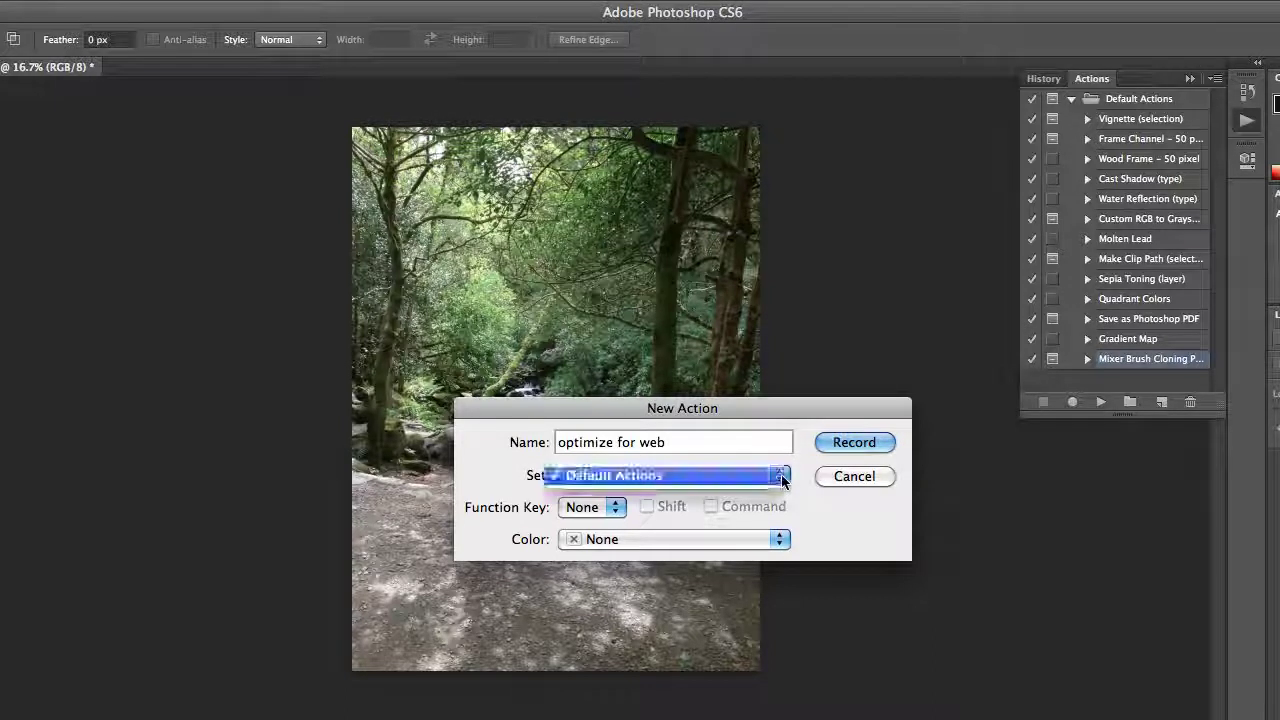
pyautogui.click(760, 478)
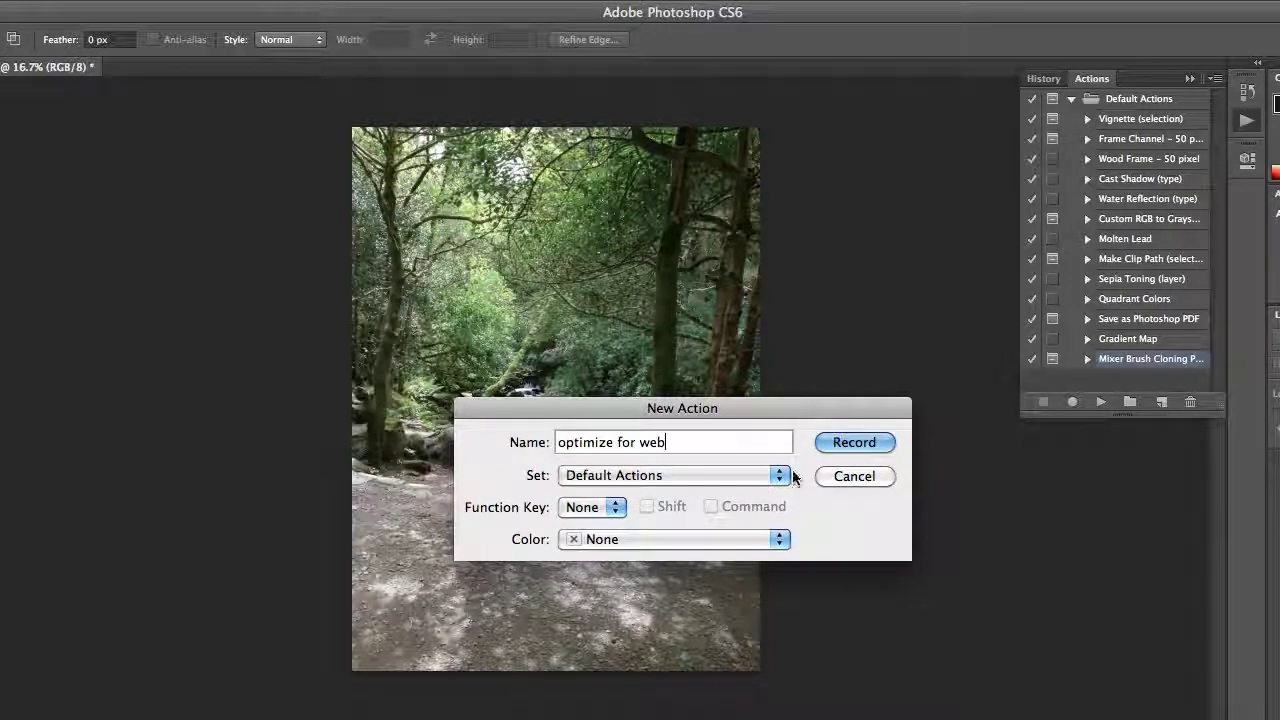
pyautogui.click(783, 484)
pyautogui.click(783, 484)
pyautogui.click(688, 540)
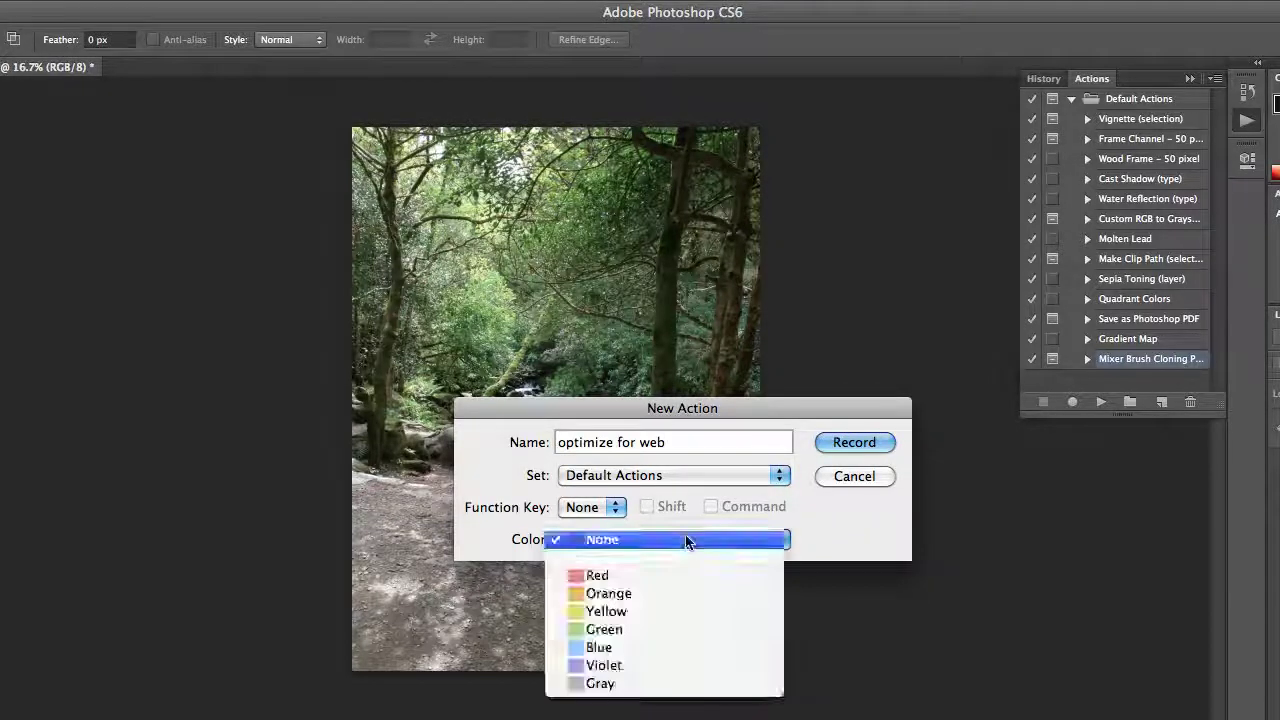
pyautogui.click(655, 629)
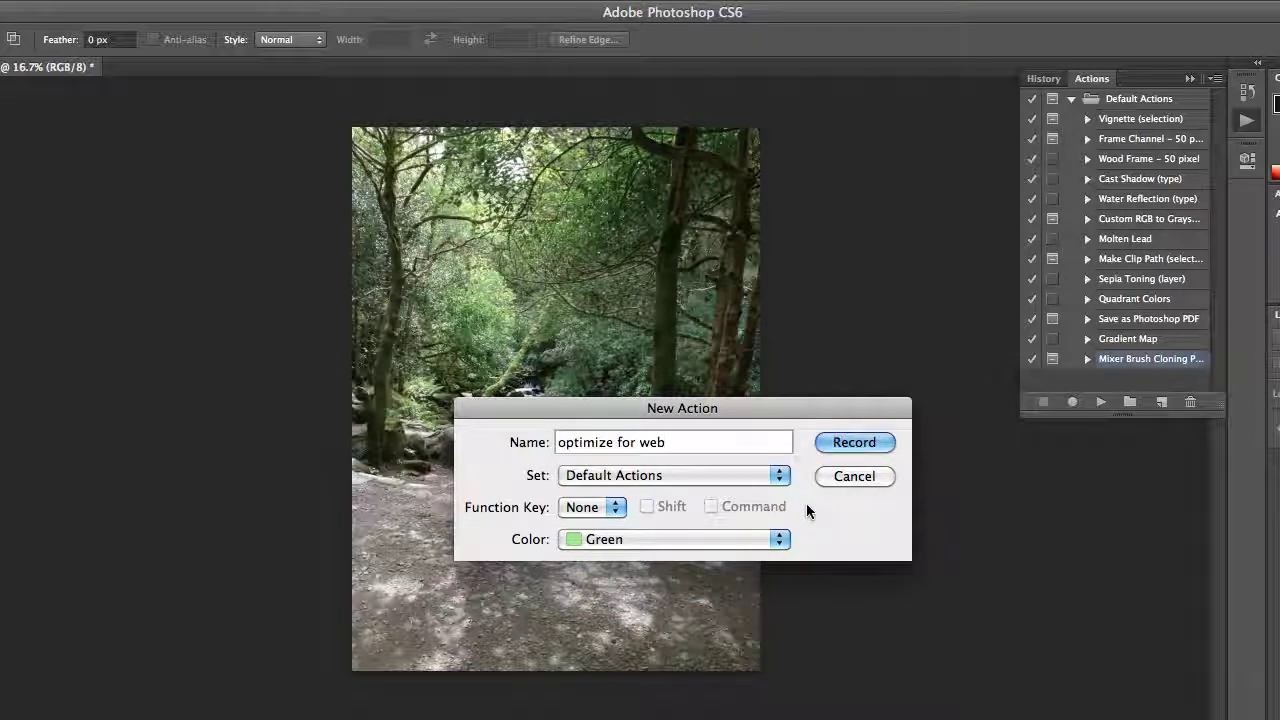
pyautogui.click(851, 443)
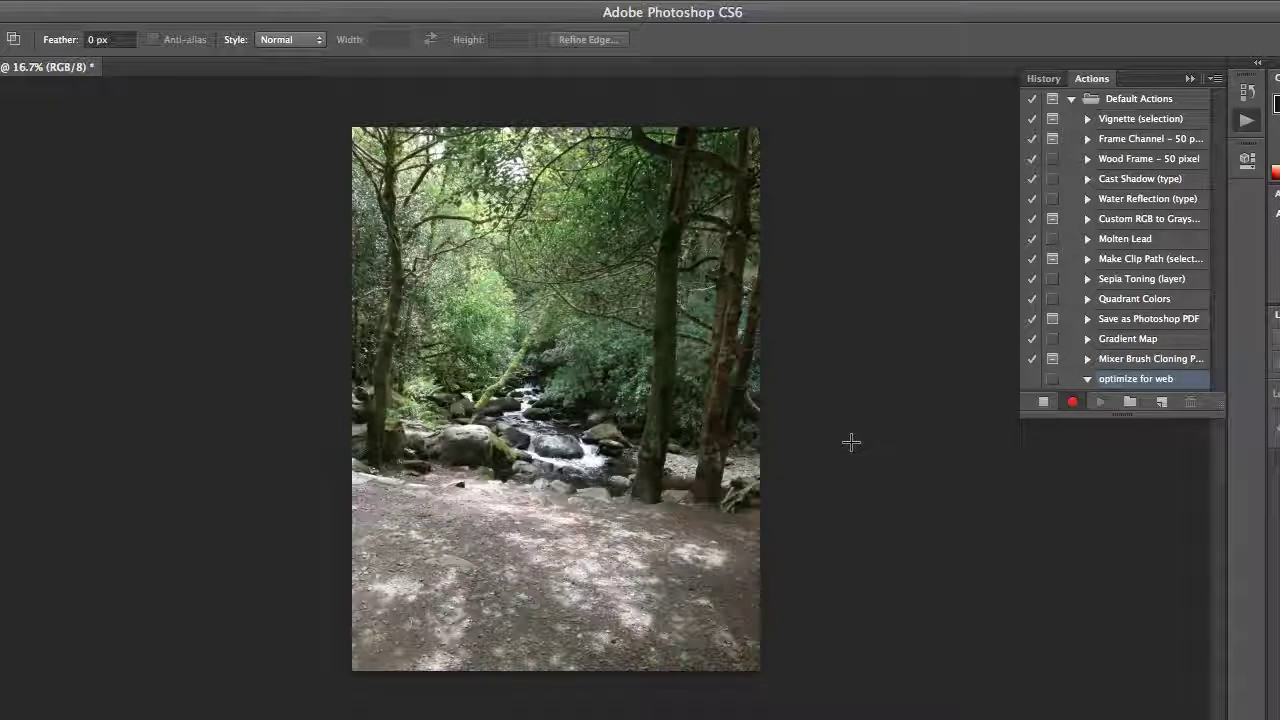
# Apply Auto Tone, Auto Contrast and Auto Color to the photo from the Image menu
pyautogui.click(105, 1)
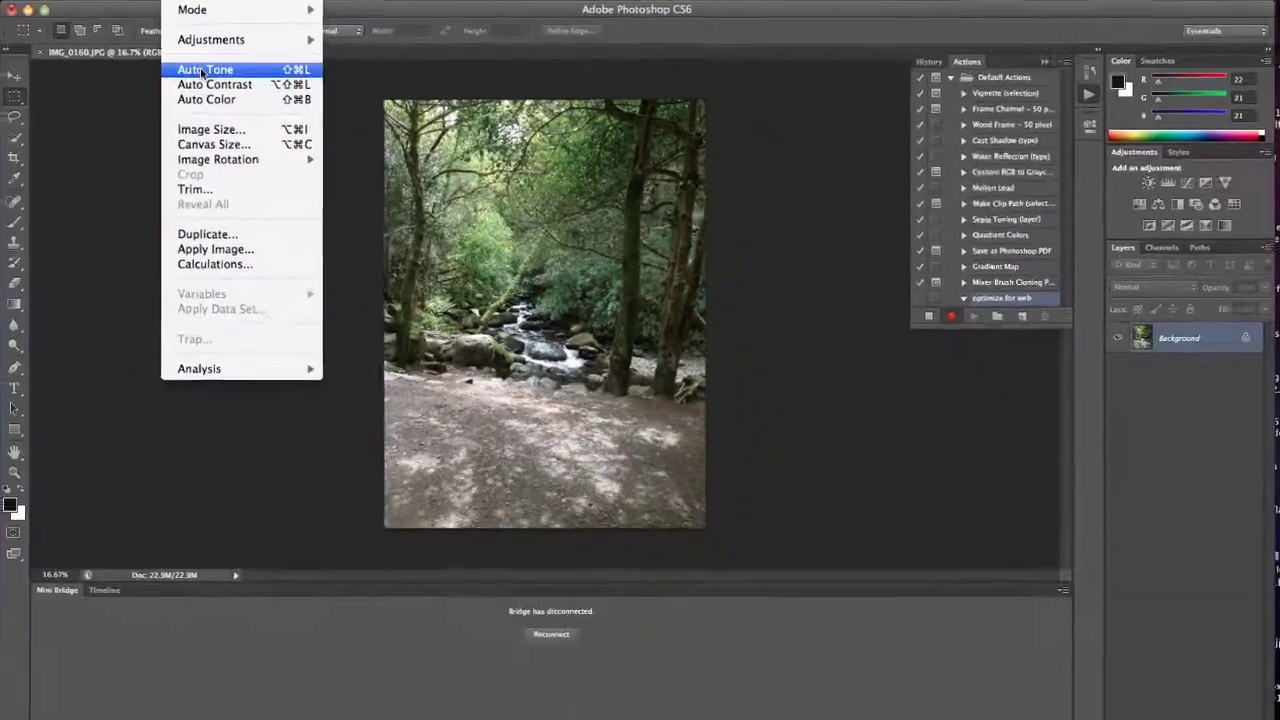
pyautogui.click(125, 88)
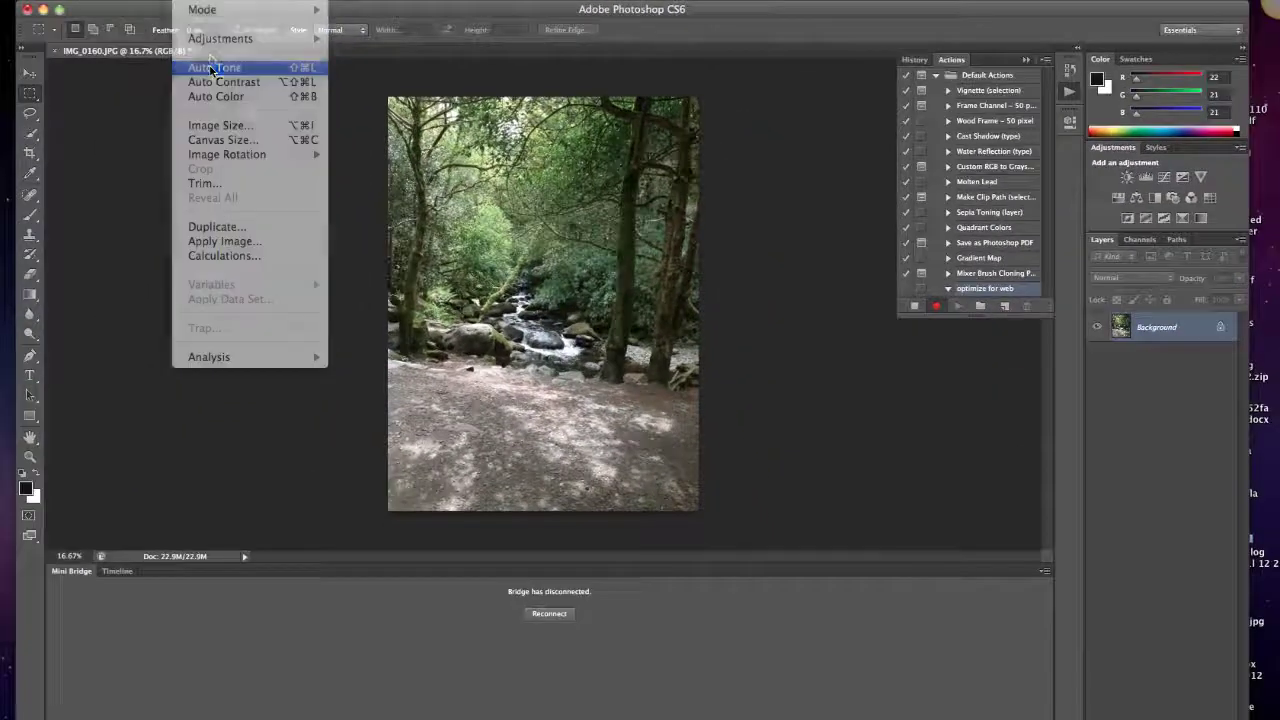
pyautogui.click(204, 3)
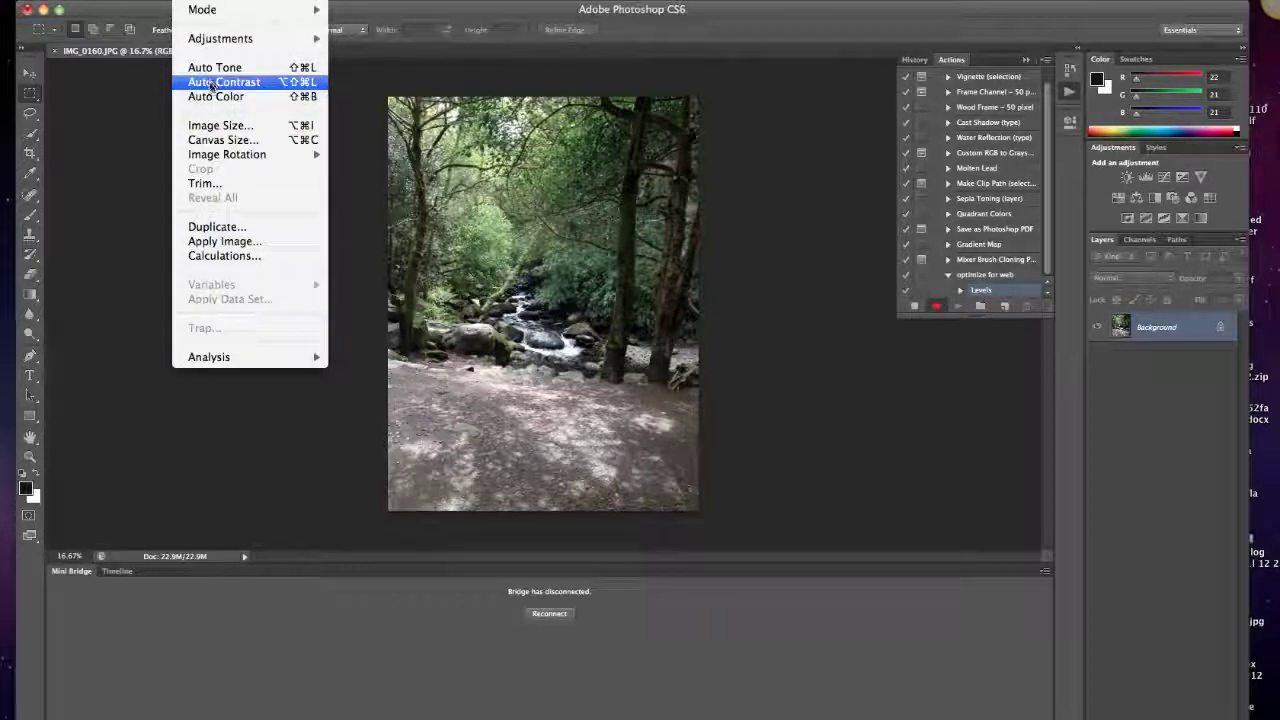
pyautogui.click(210, 84)
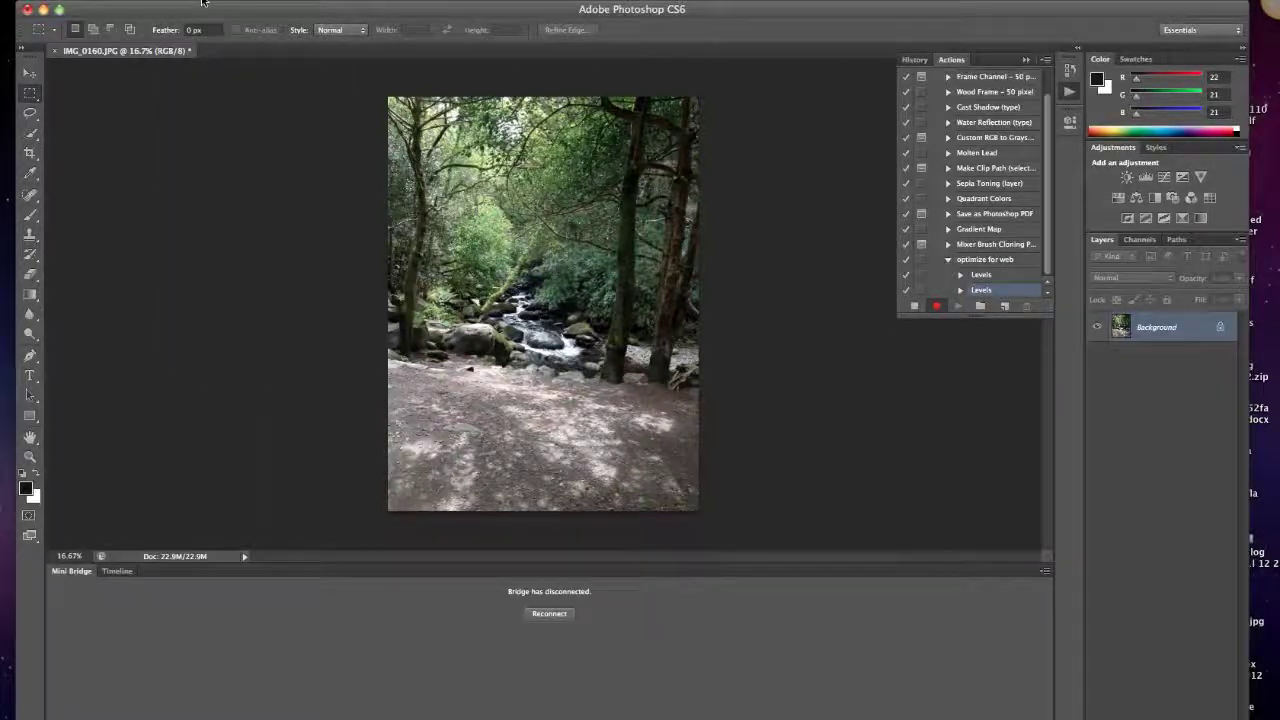
pyautogui.click(203, 7)
pyautogui.click(205, 96)
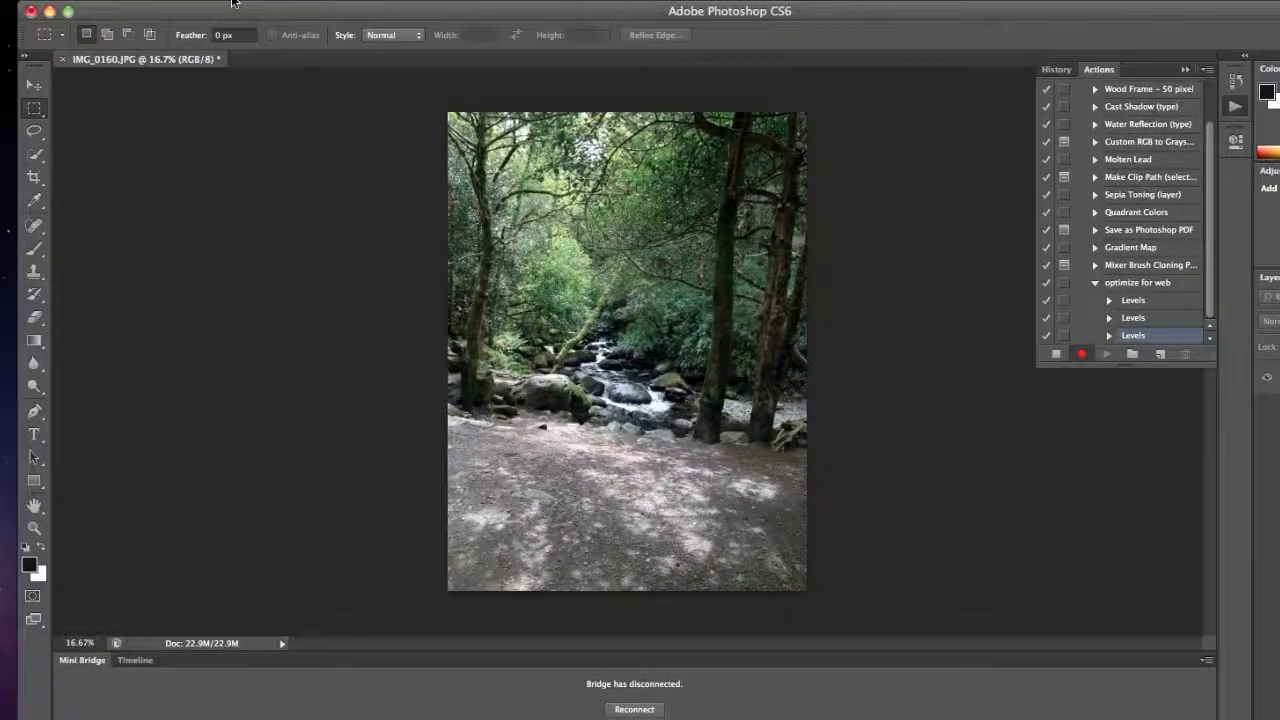
# Resize the photo to 600 pixels wide (800 high) with constrained proportions
pyautogui.click(240, 1)
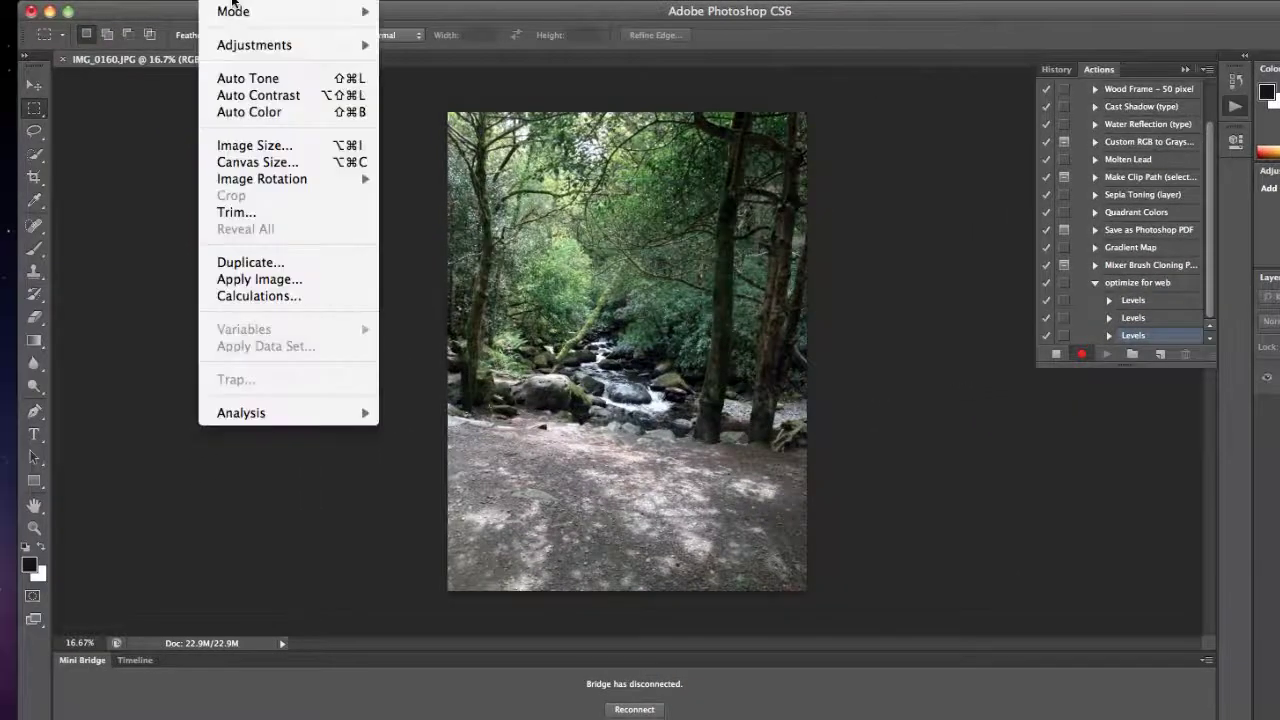
pyautogui.click(250, 146)
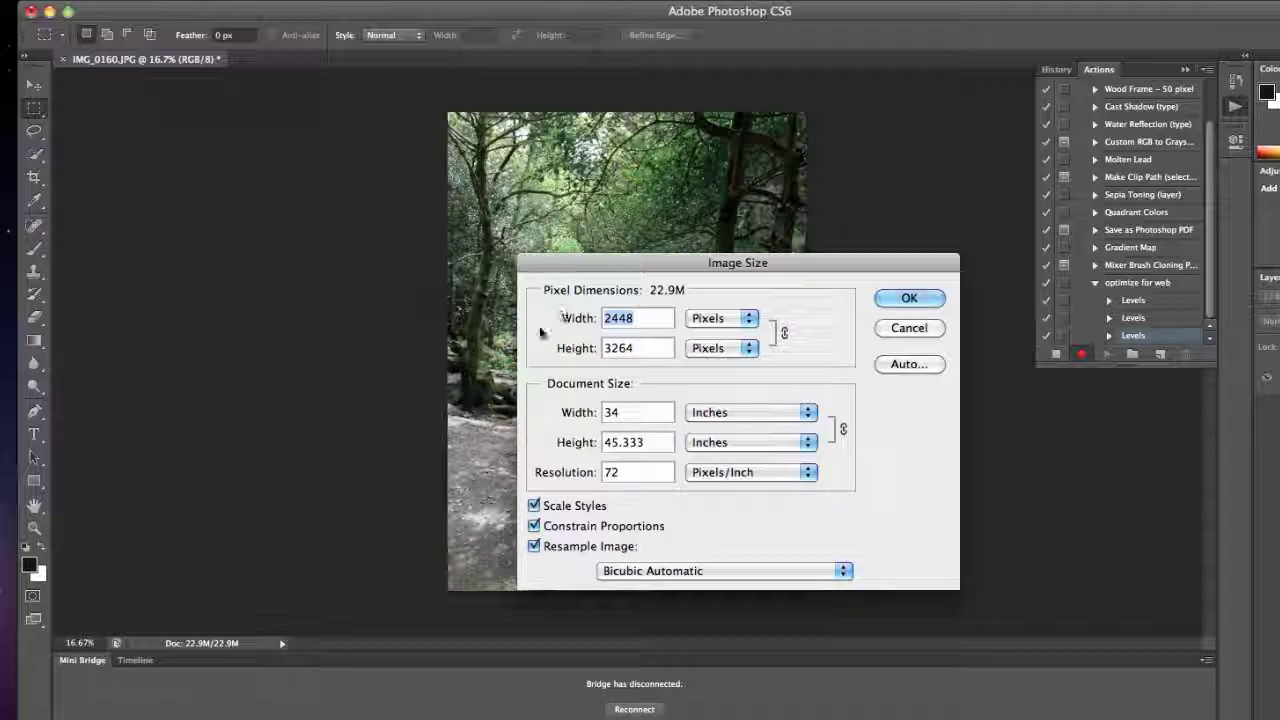
pyautogui.write('6')
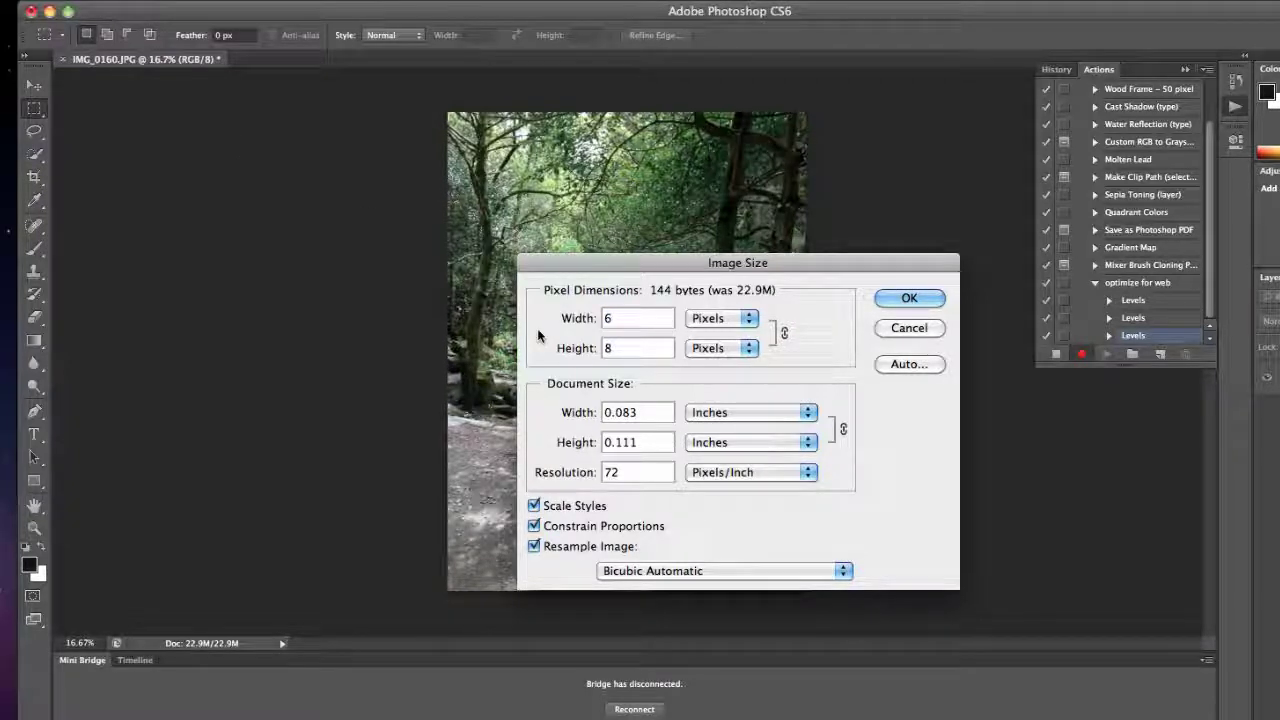
pyautogui.write('00')
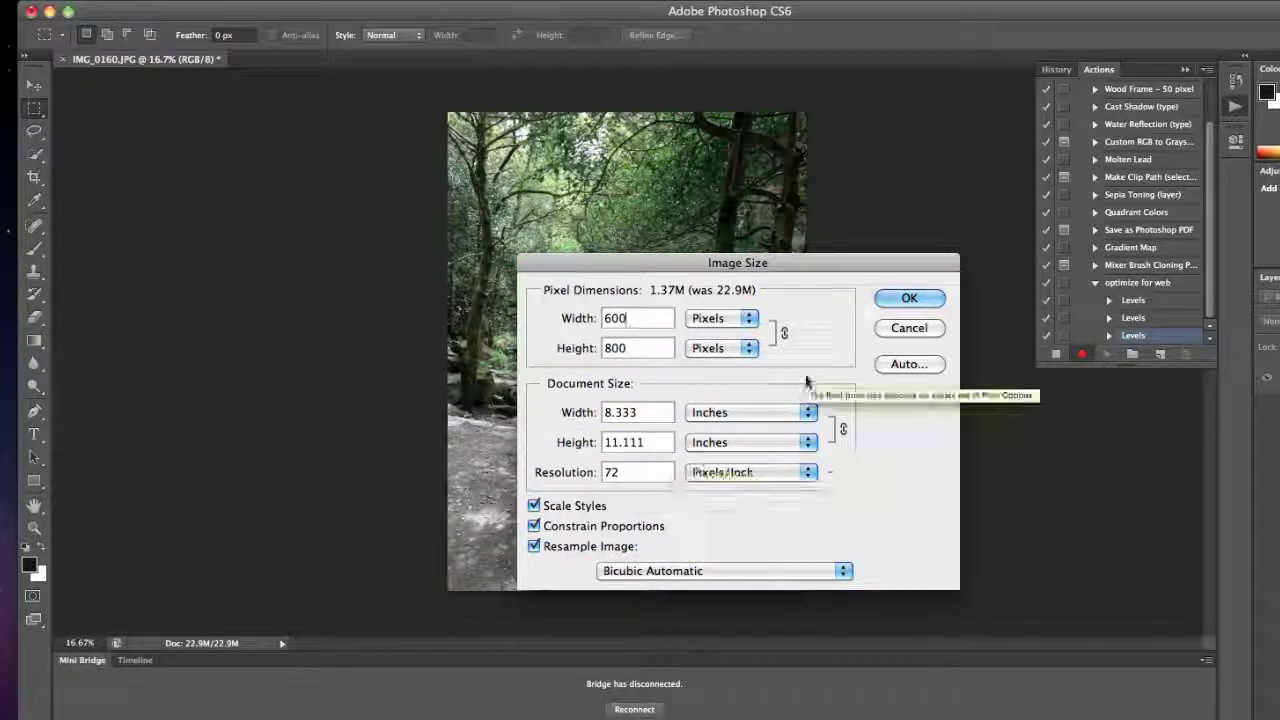
pyautogui.click(909, 299)
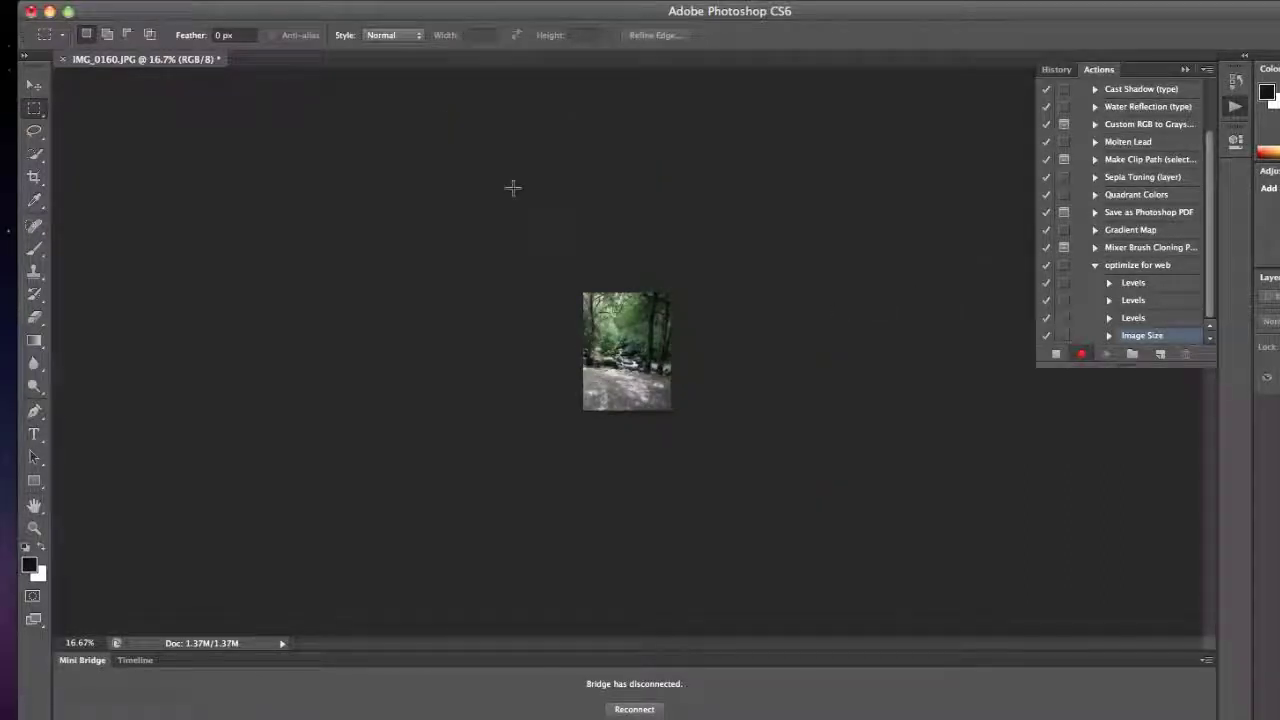
# Save the photo for web as a Medium-quality JPEG, recording the Export step
pyautogui.click(140, 2)
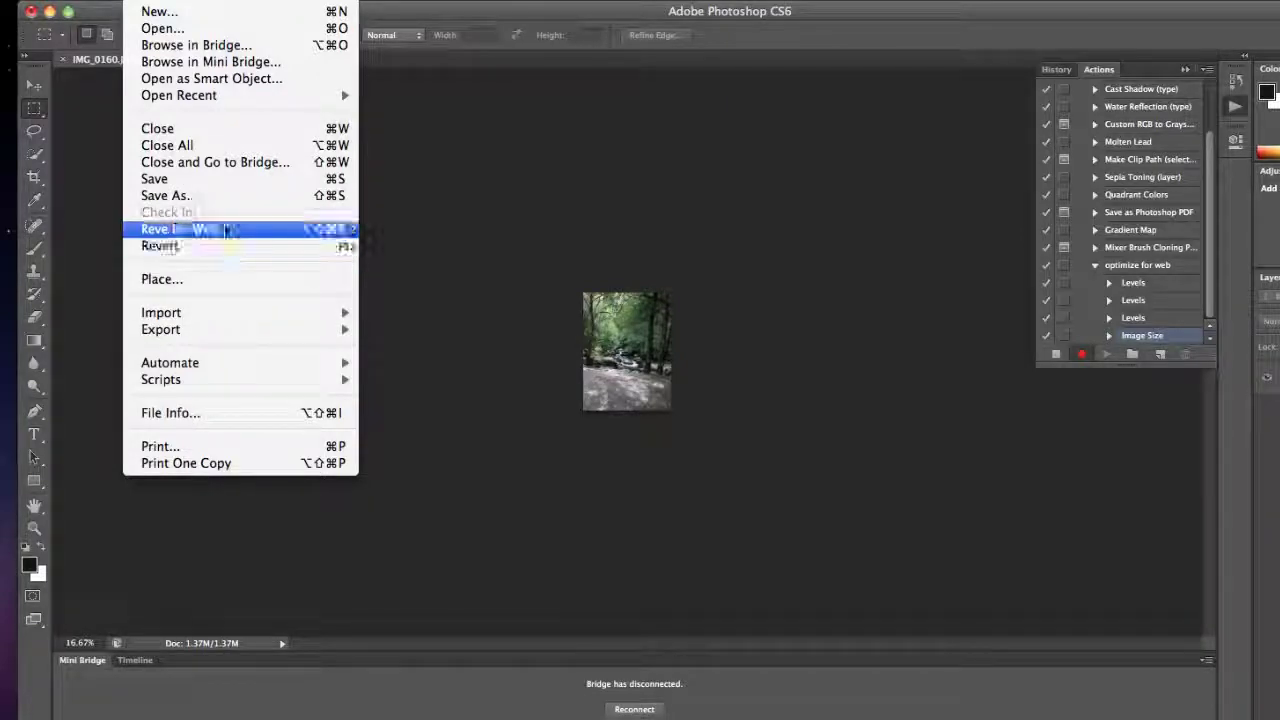
pyautogui.click(224, 224)
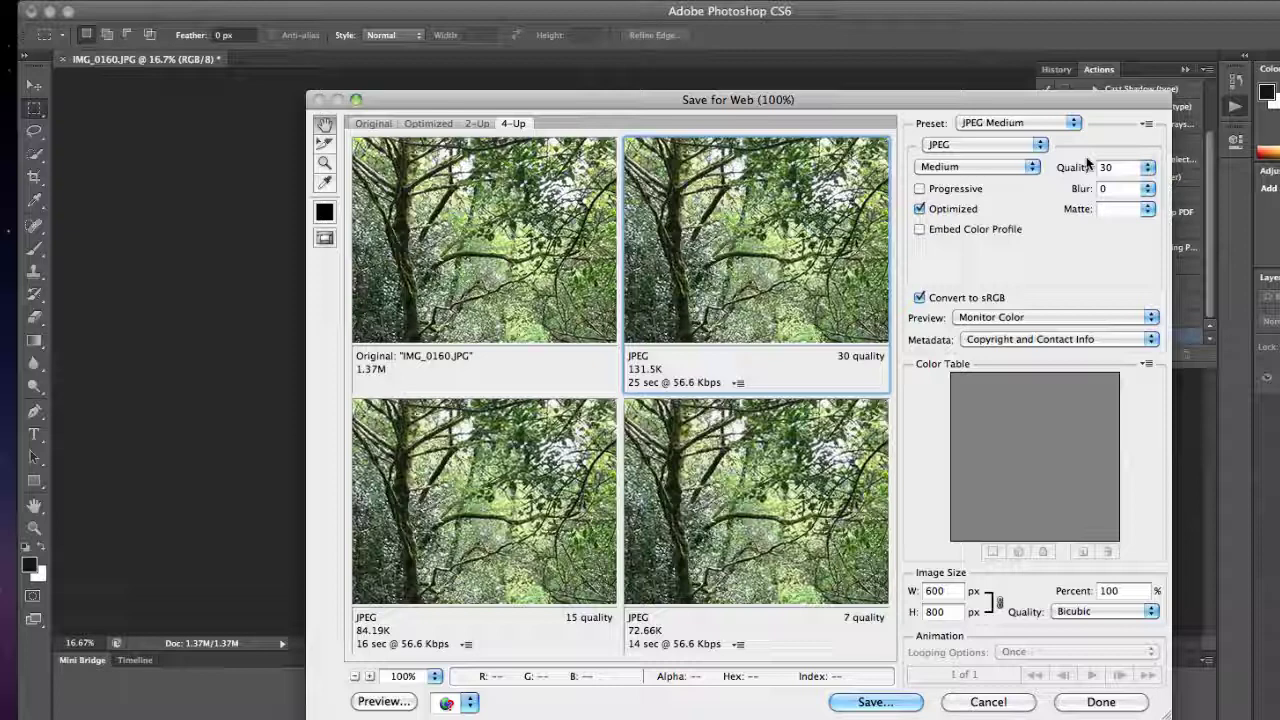
pyautogui.click(1029, 168)
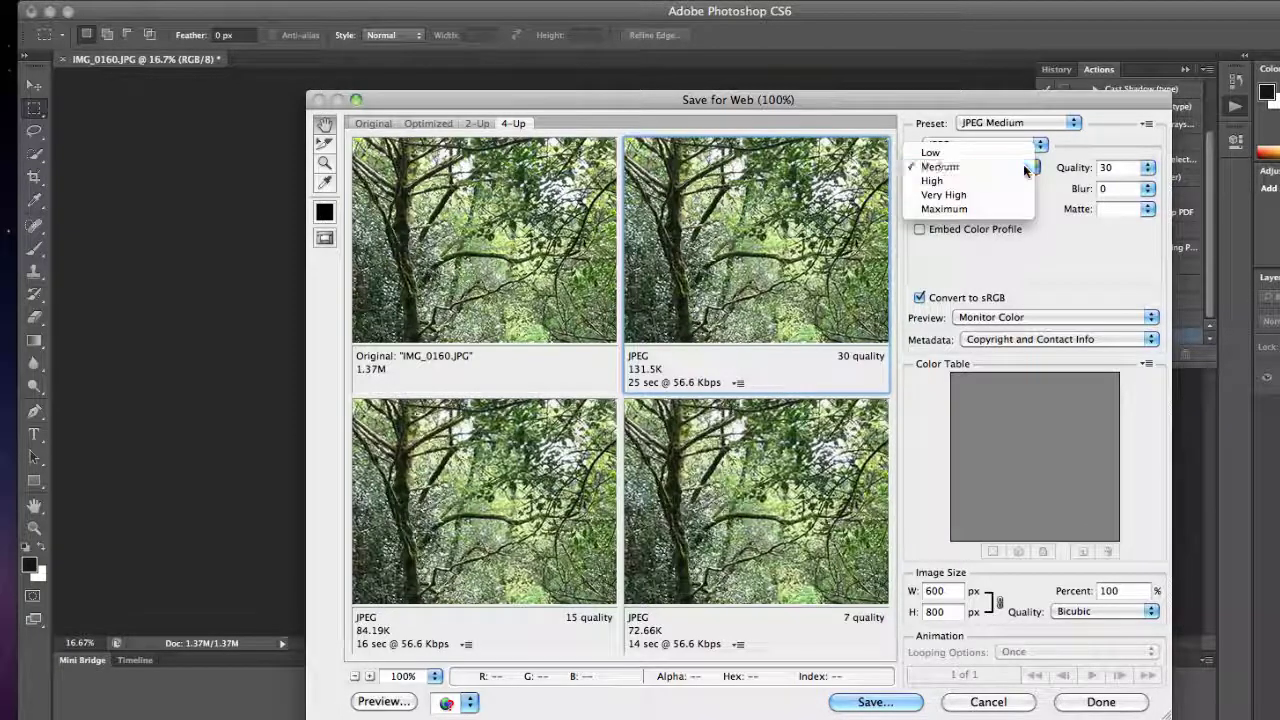
pyautogui.click(1022, 168)
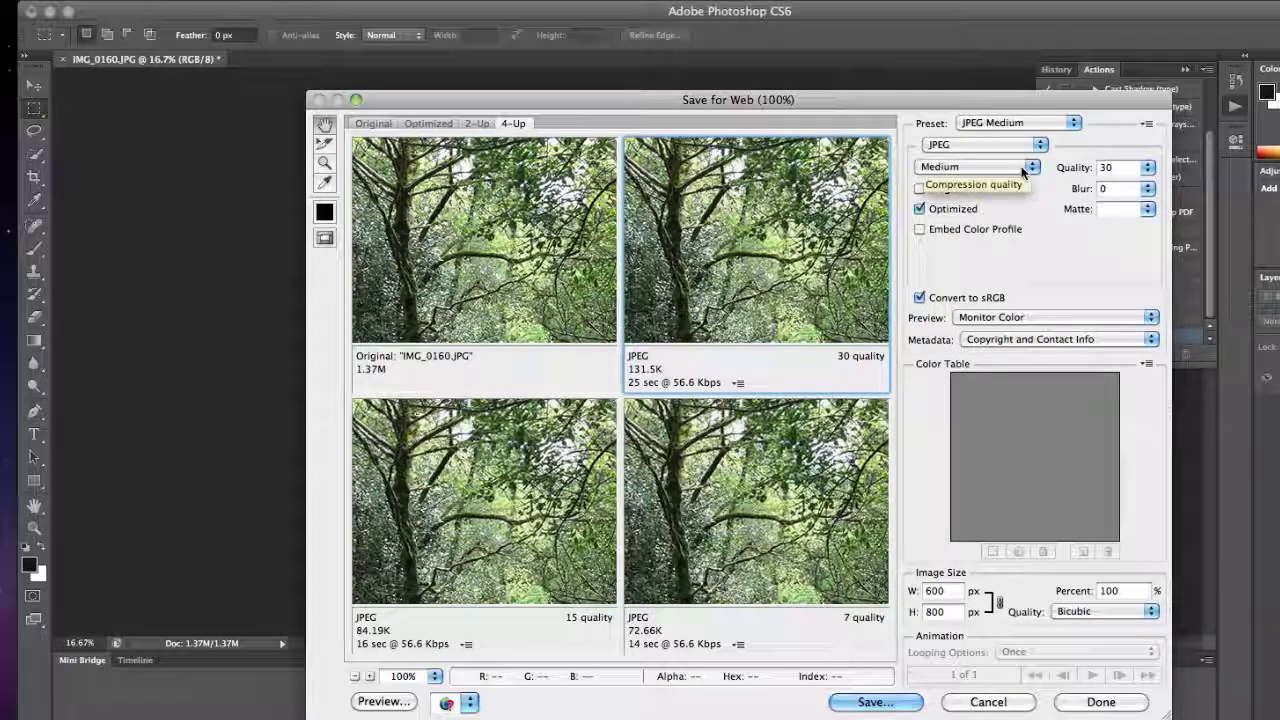
pyautogui.click(876, 701)
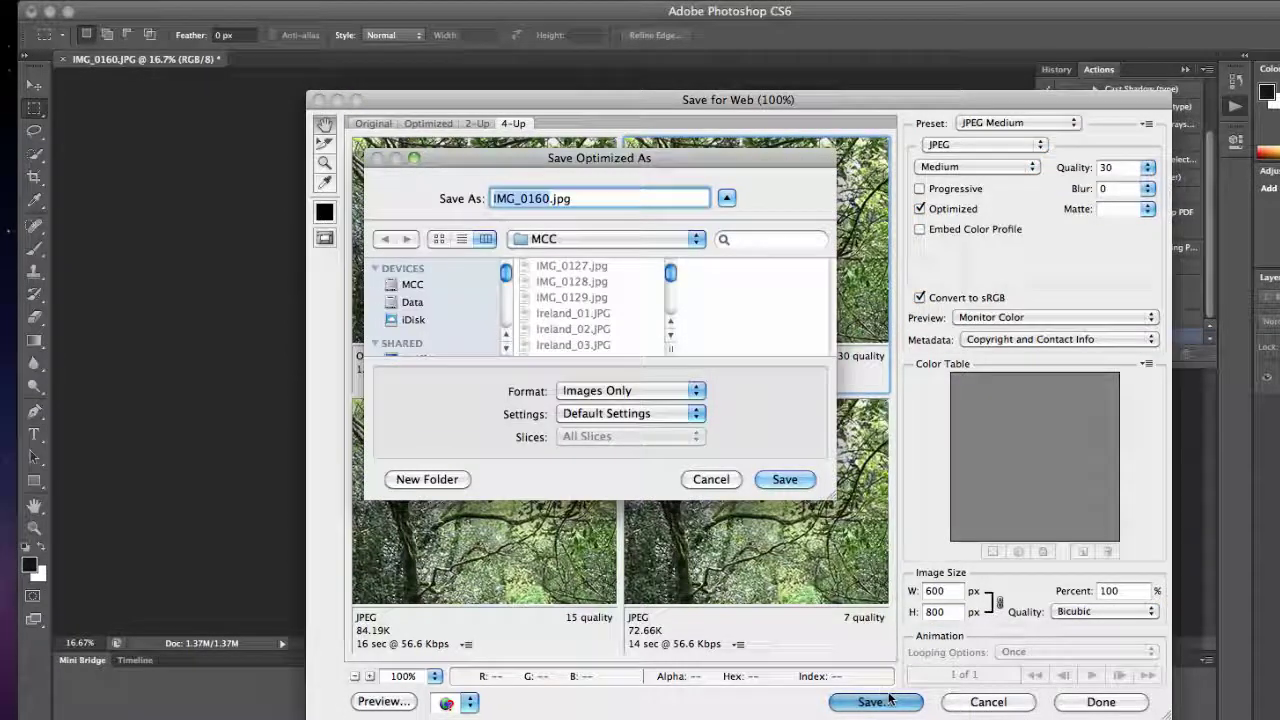
pyautogui.click(785, 480)
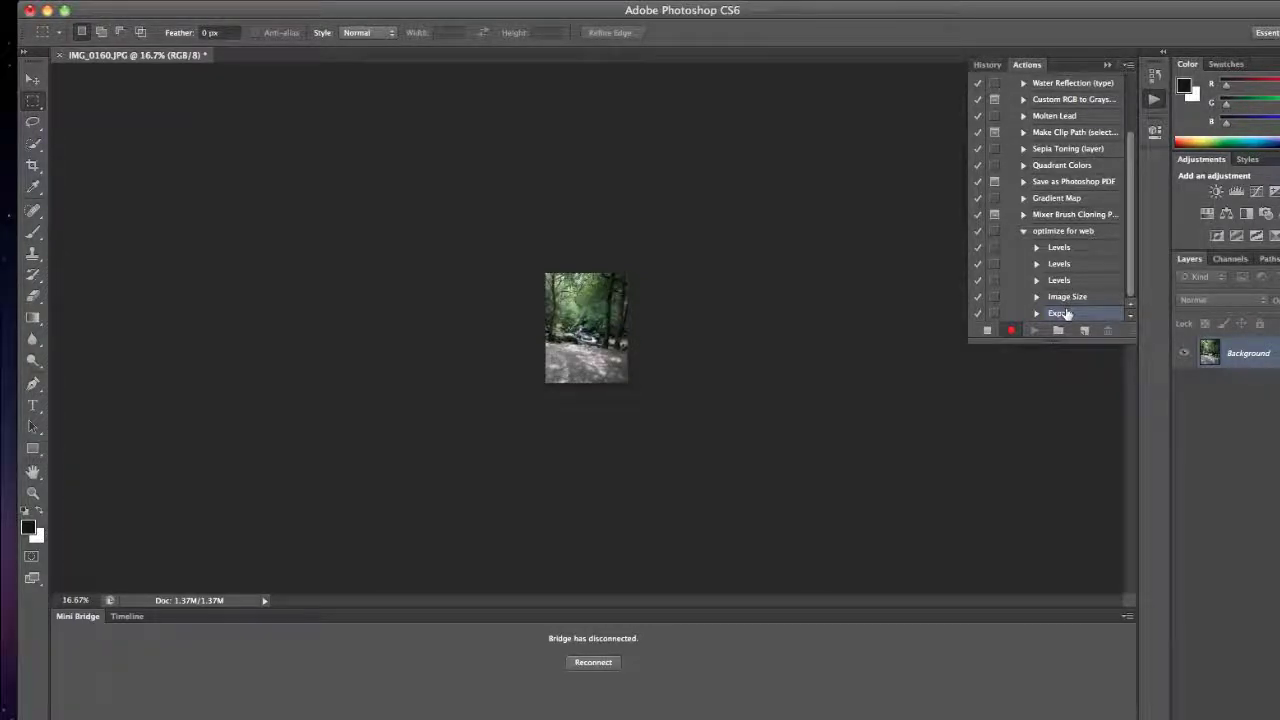
# Stop recording the action and open File > Automate > Batch
pyautogui.click(987, 332)
pyautogui.click(142, 2)
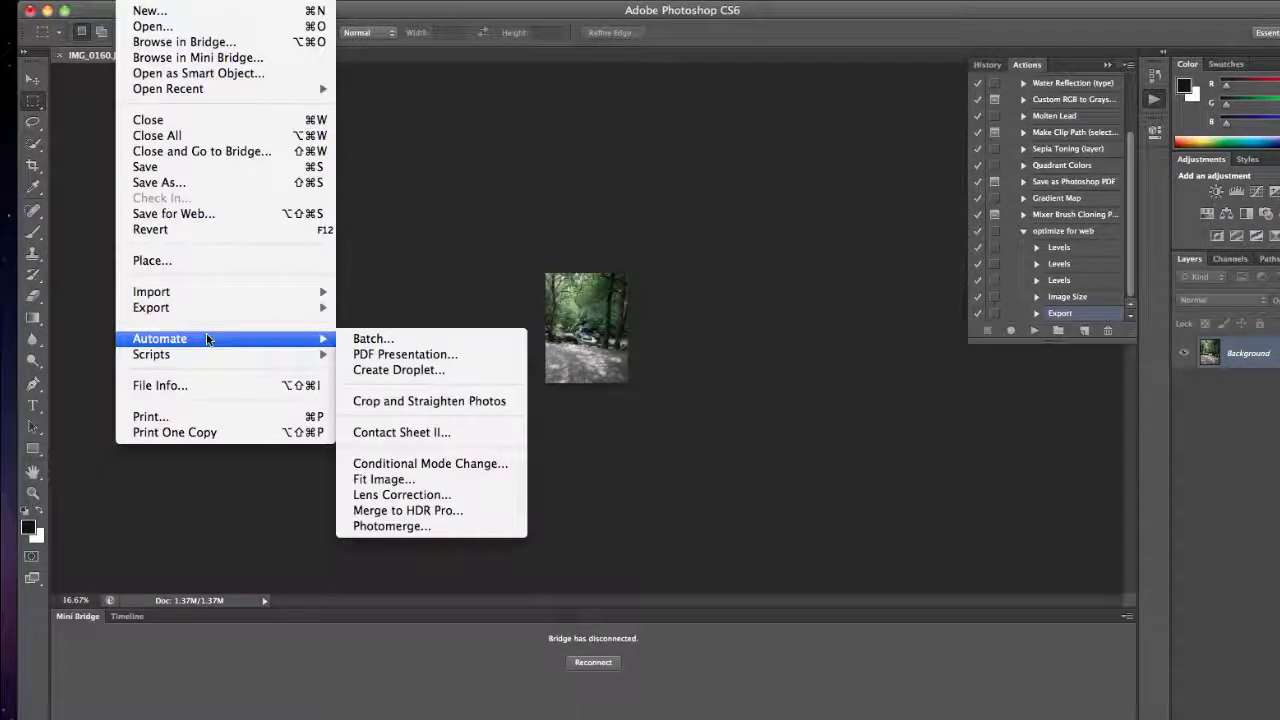
pyautogui.moveTo(333, 338)
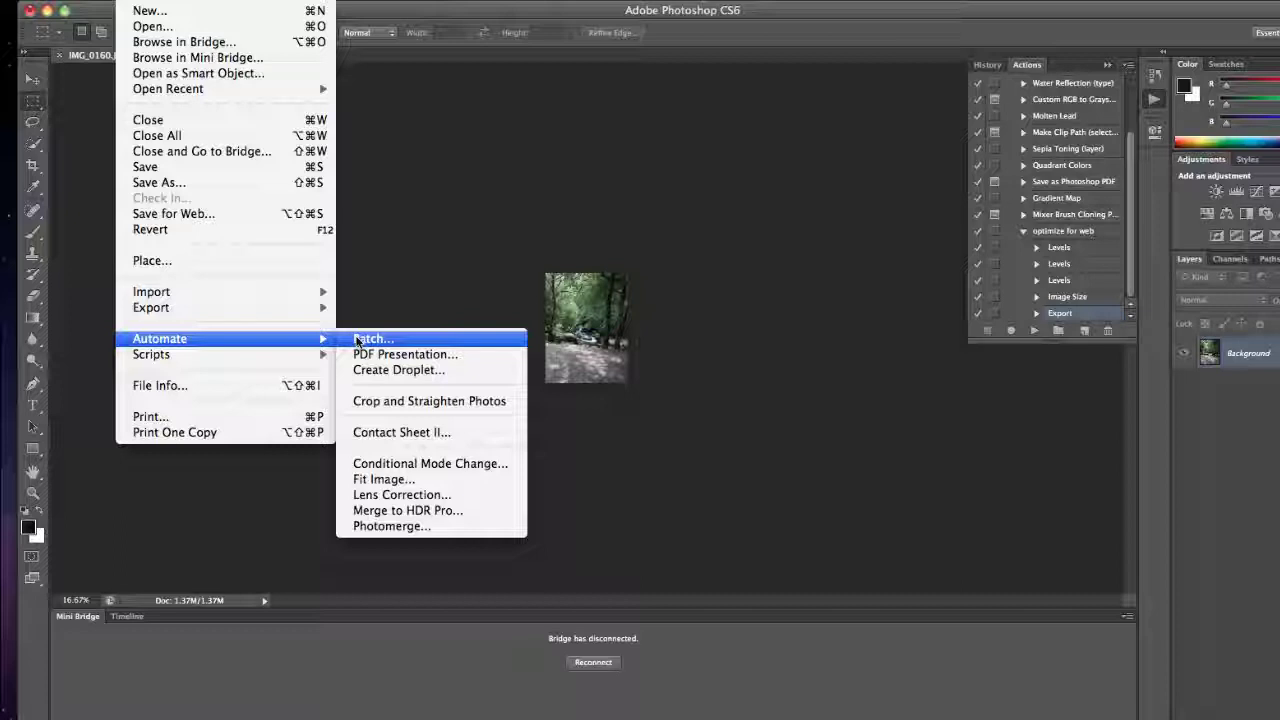
pyautogui.click(356, 341)
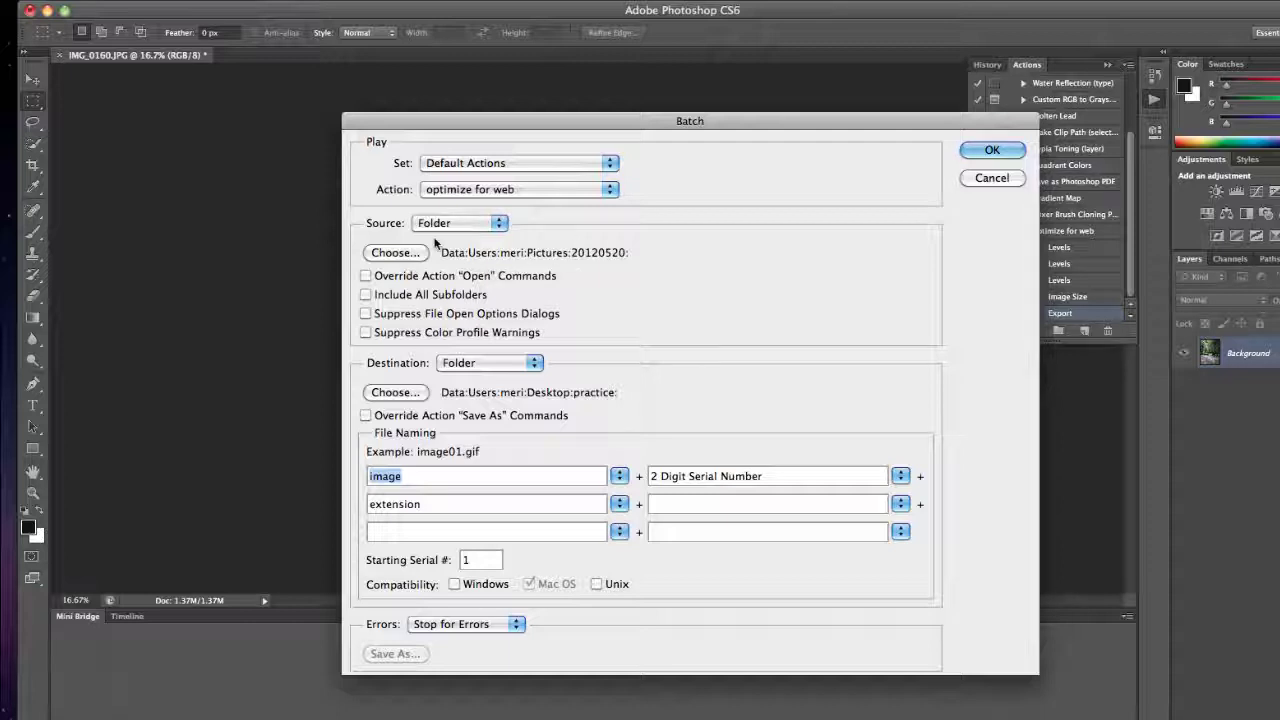
# Choose Pictures/20120523 as the batch source folder
pyautogui.click(396, 252)
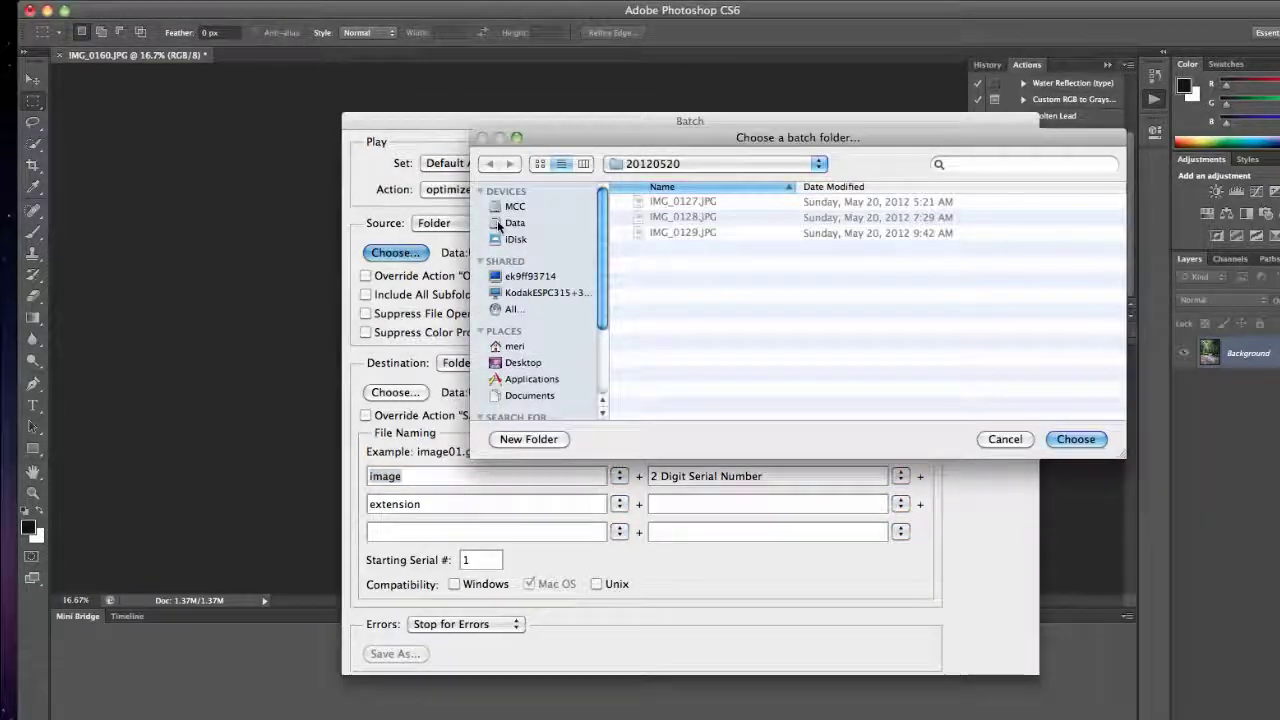
pyautogui.scroll(-5, 523, 362)
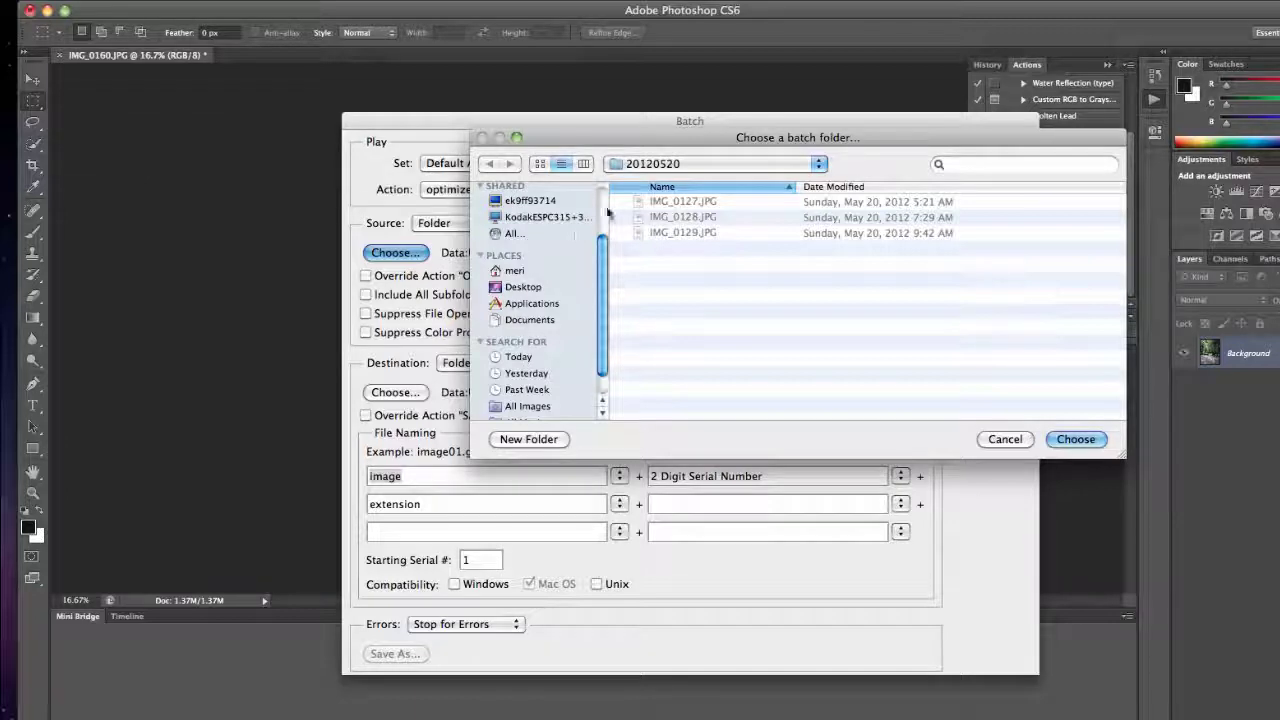
pyautogui.click(682, 164)
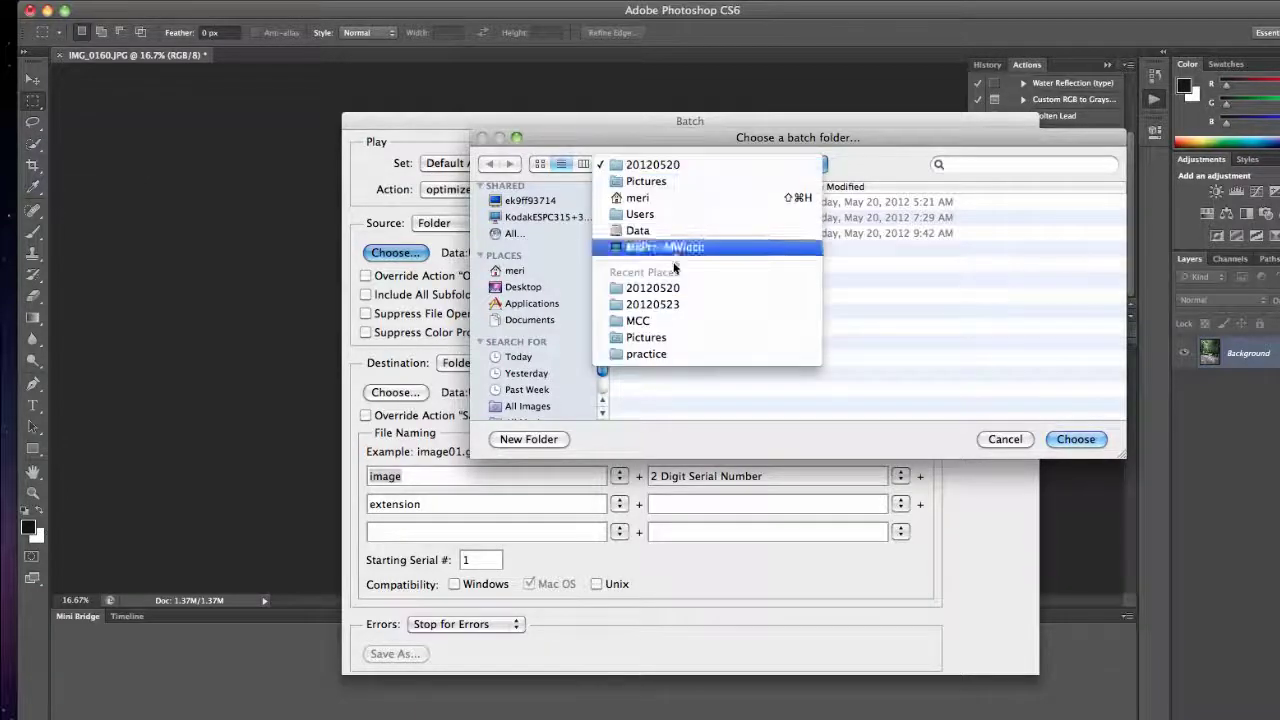
pyautogui.click(648, 337)
pyautogui.scroll(-3, 649, 335)
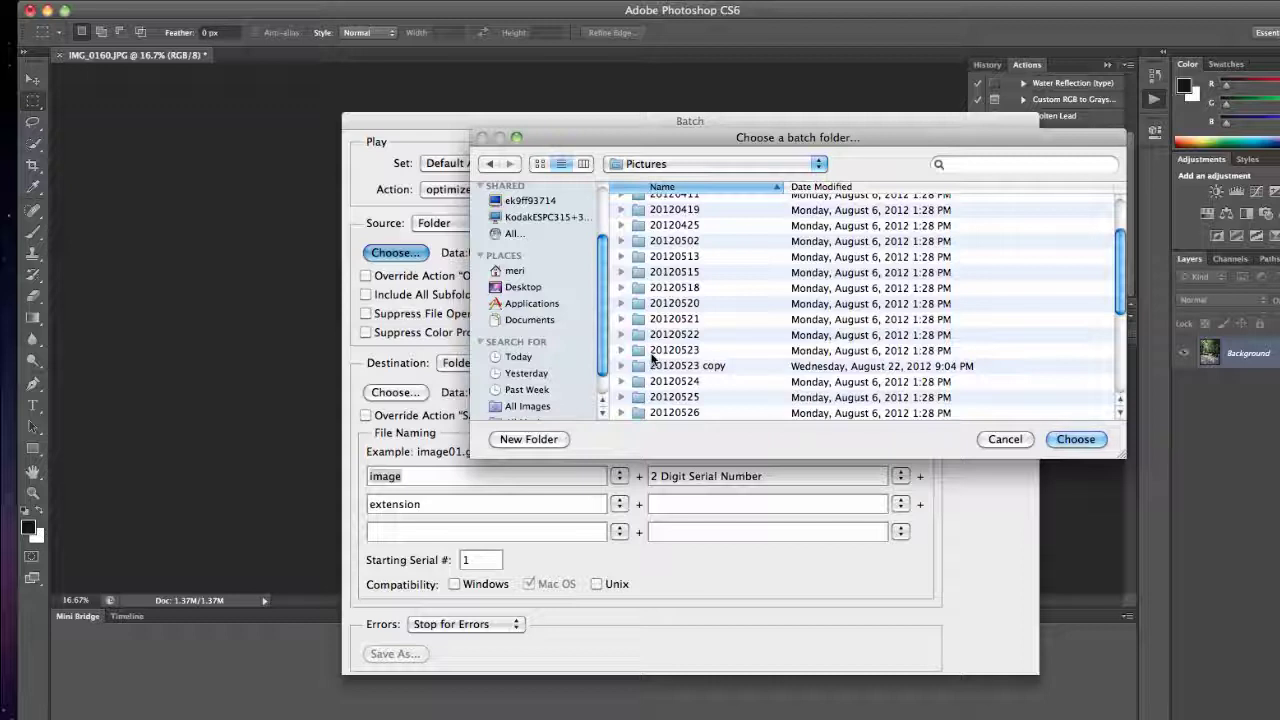
pyautogui.click(652, 352)
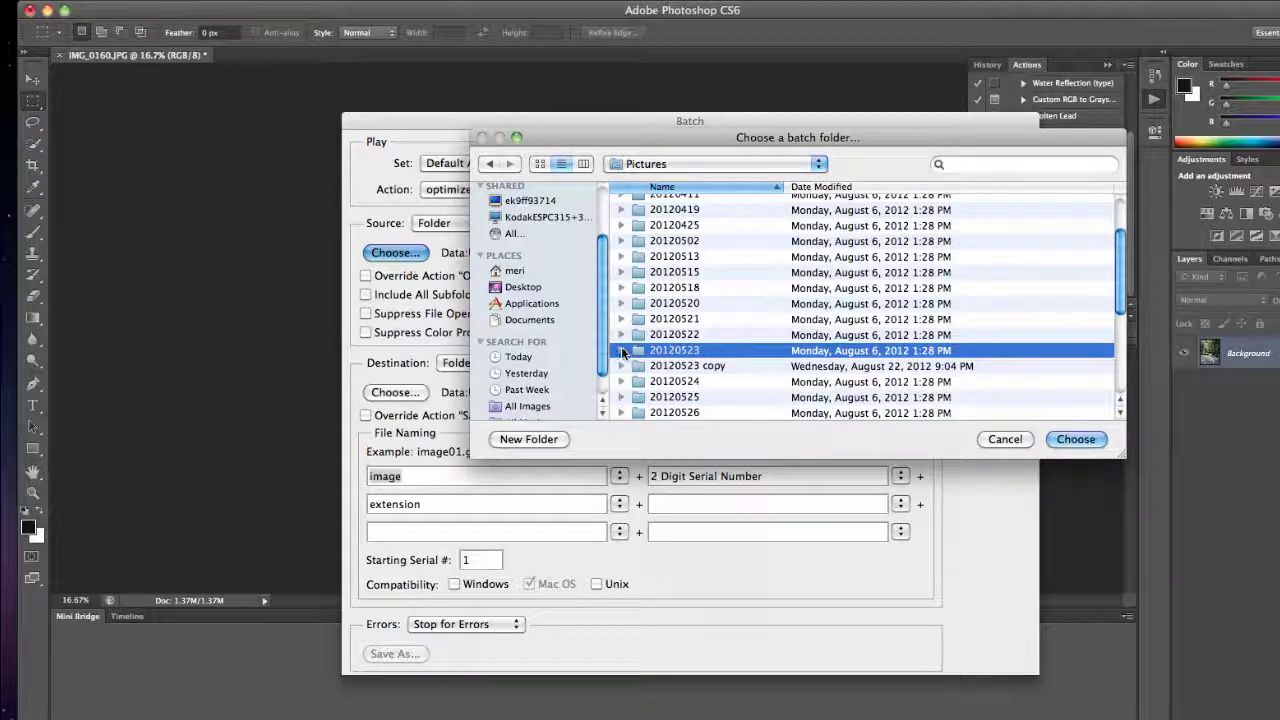
pyautogui.click(621, 350)
pyautogui.scroll(-10, 634, 351)
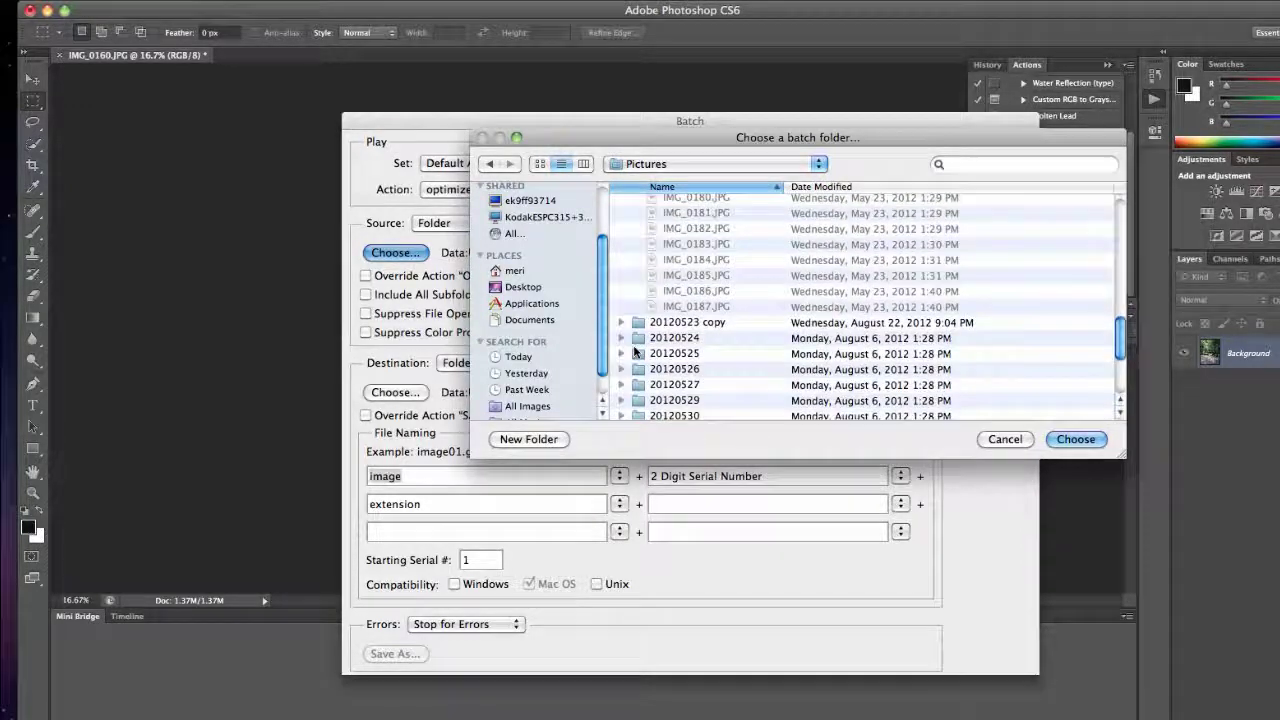
pyautogui.click(1080, 440)
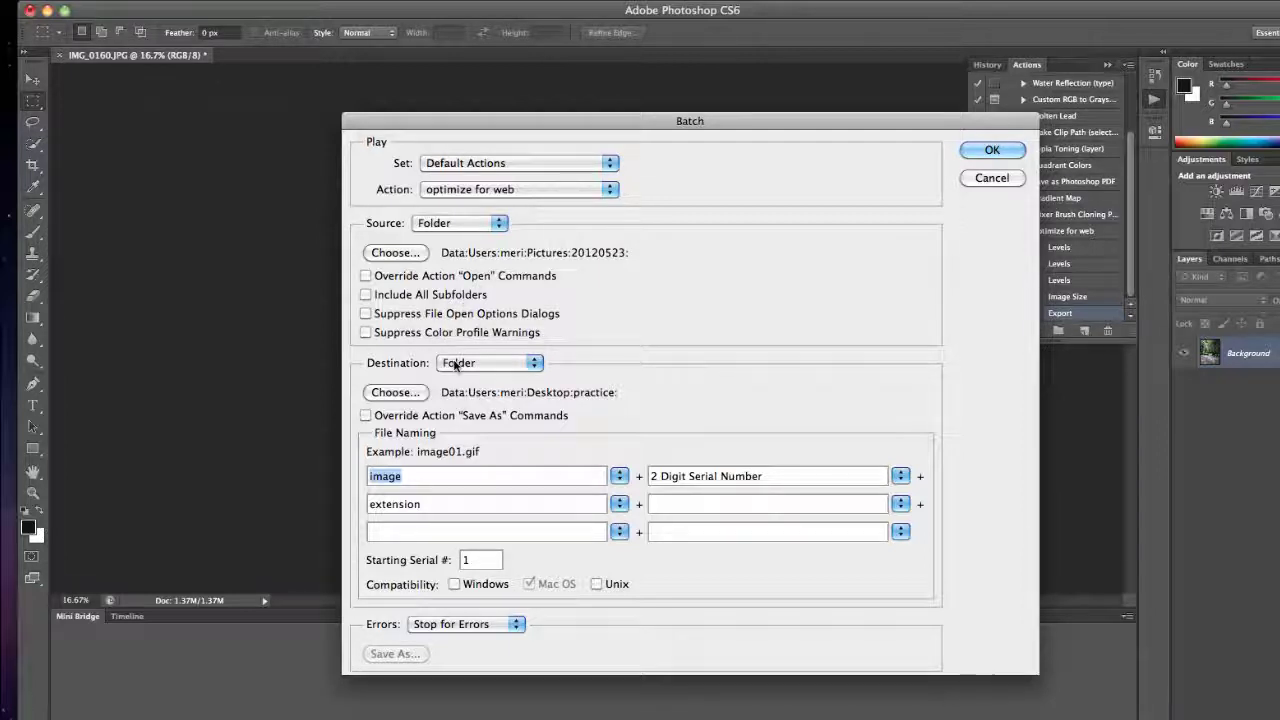
# Set destination to Desktop/practice, name files 'ireland' plus serial, starting at 01
pyautogui.click(410, 396)
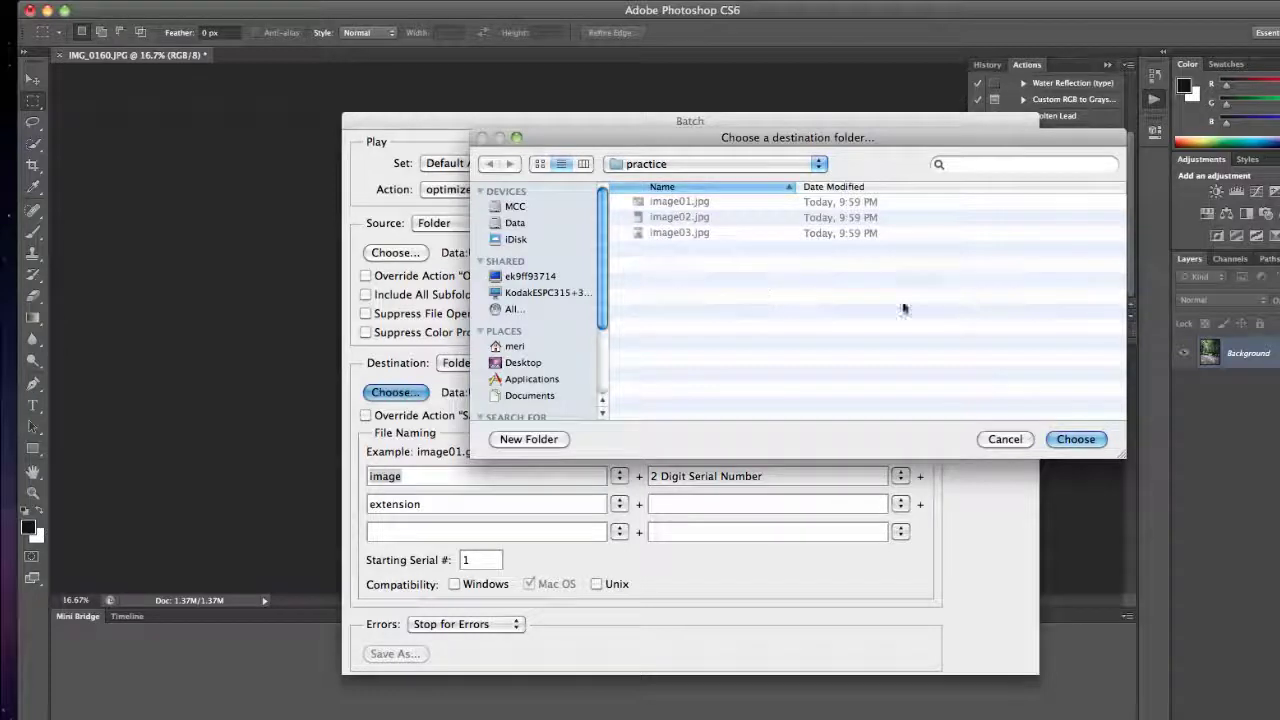
pyautogui.press('Return')
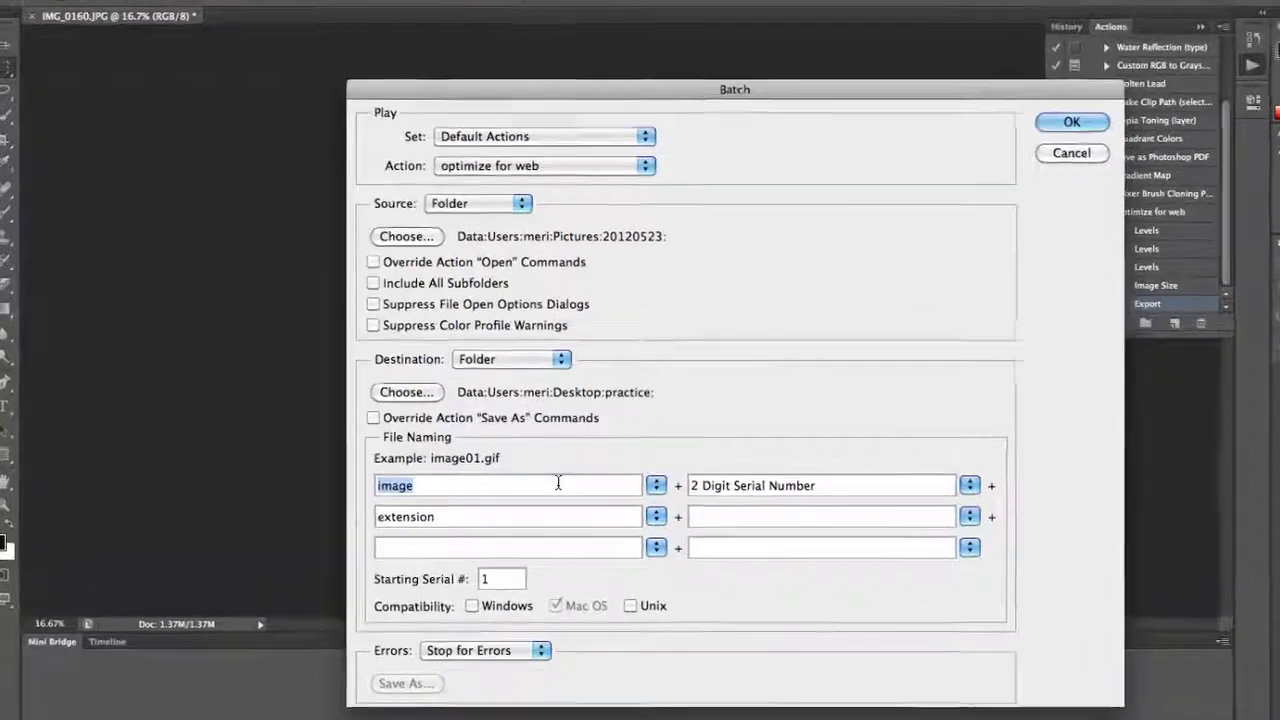
pyautogui.write('ireland')
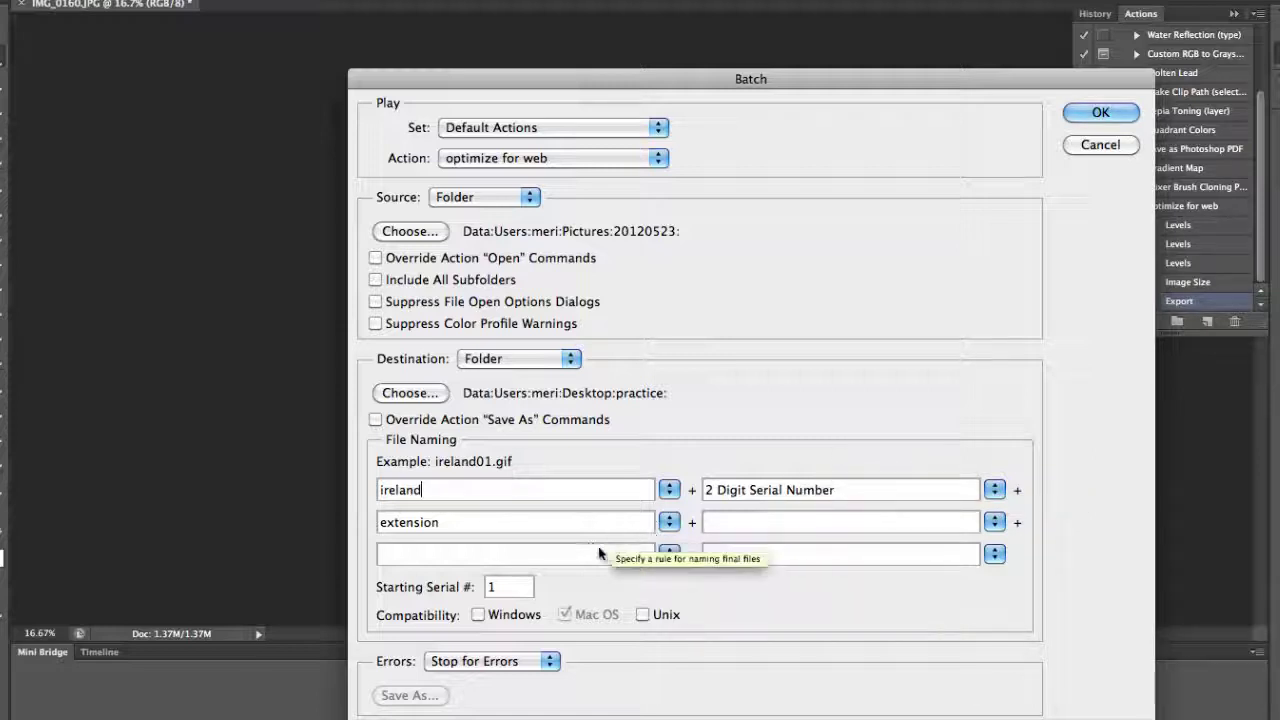
pyautogui.doubleClick(490, 587)
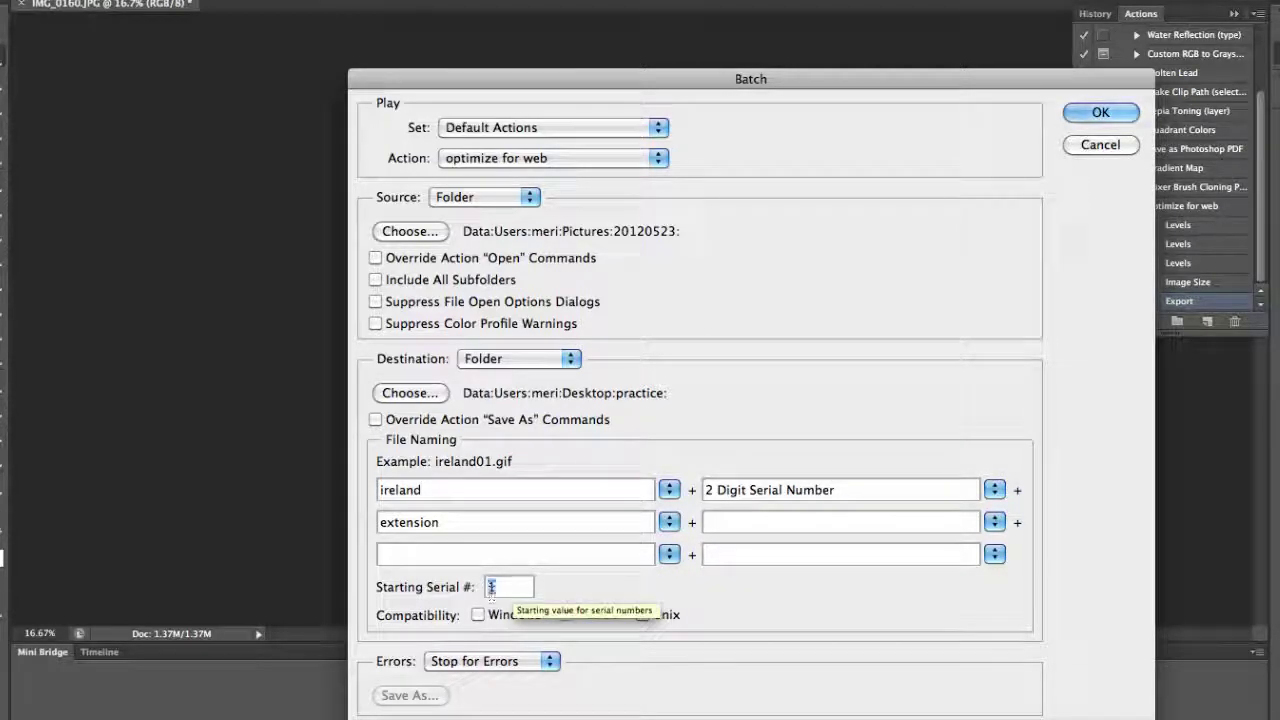
pyautogui.write('0')
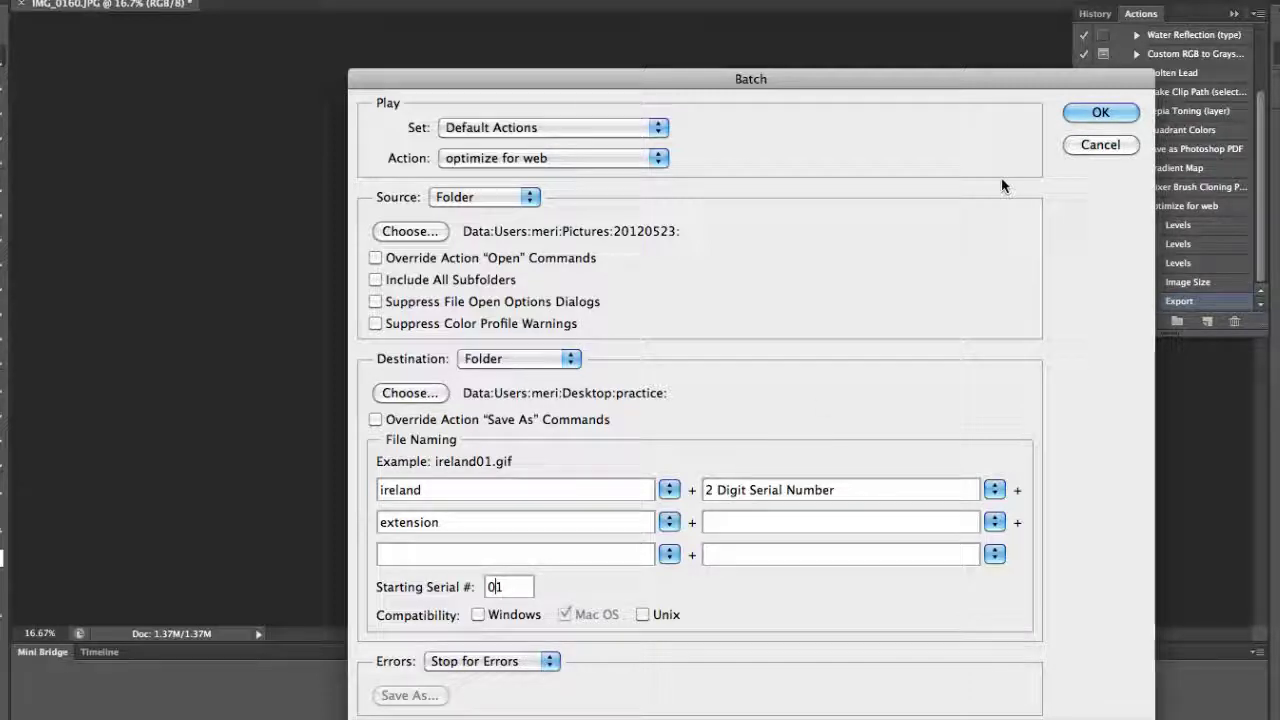
# Start the batch and save ireland01 through ireland12 as Medium quality 6 JPEGs
pyautogui.click(1112, 113)
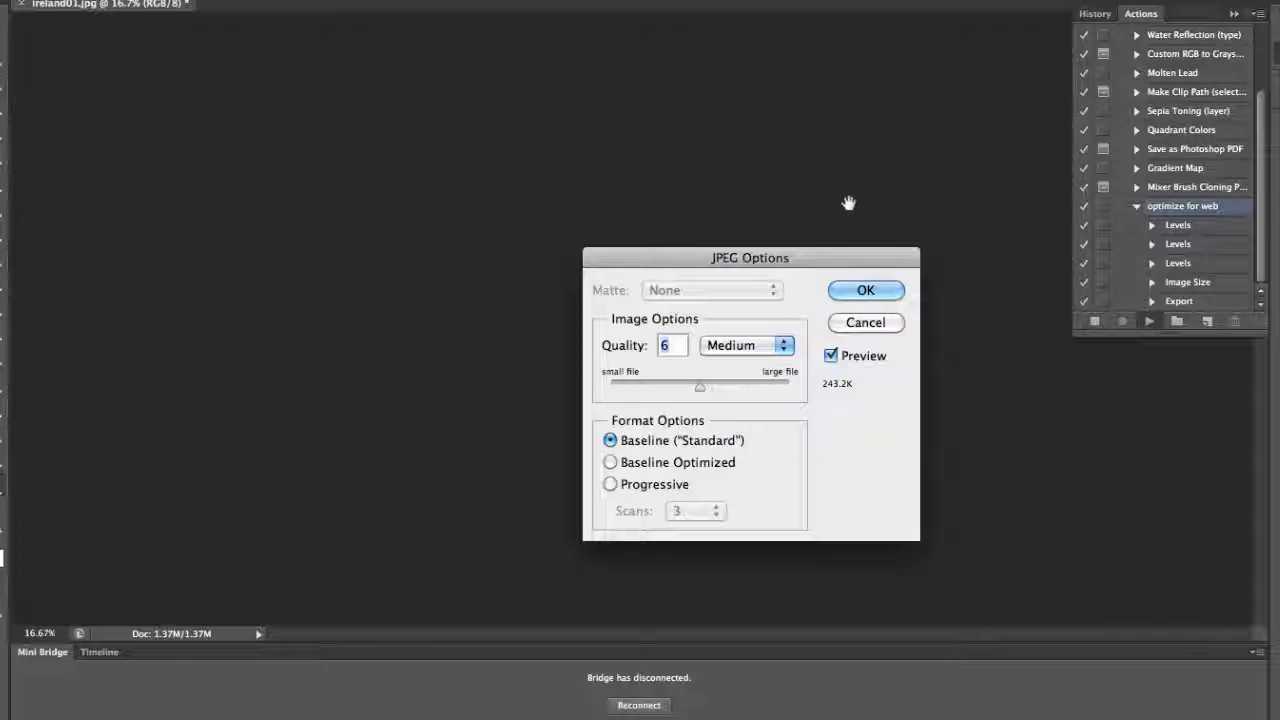
pyautogui.click(853, 293)
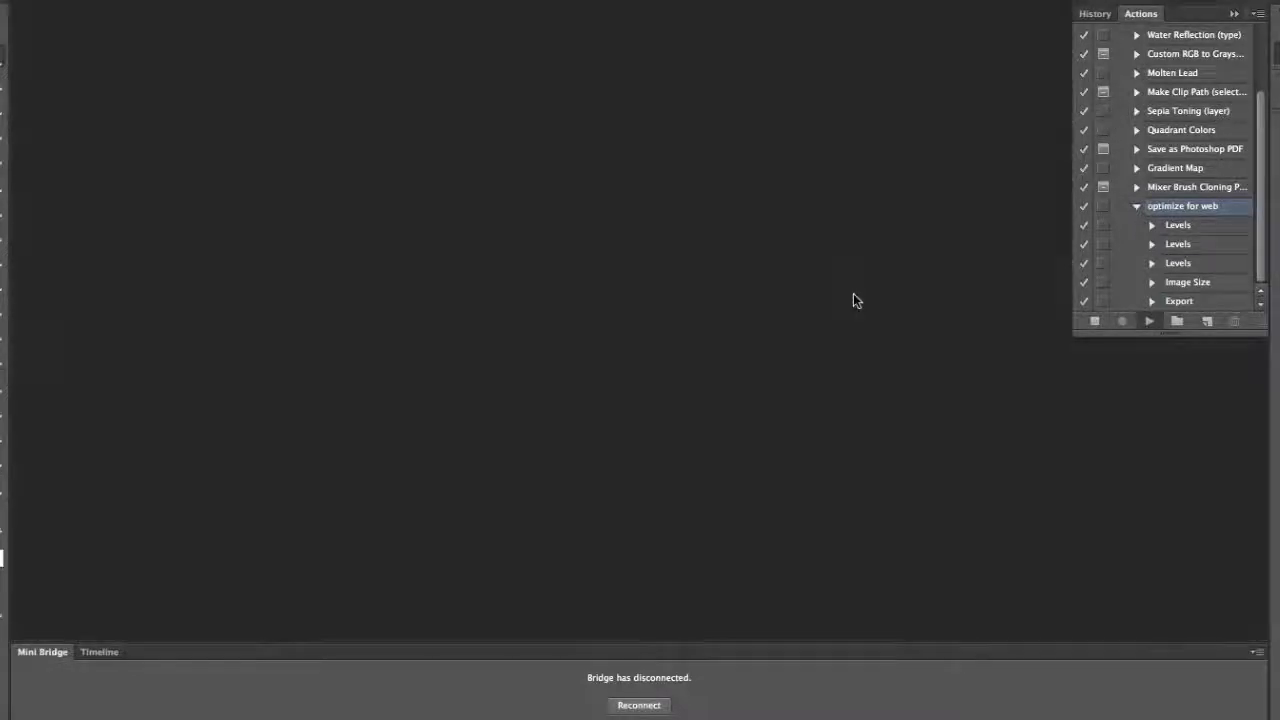
pyautogui.click(853, 293)
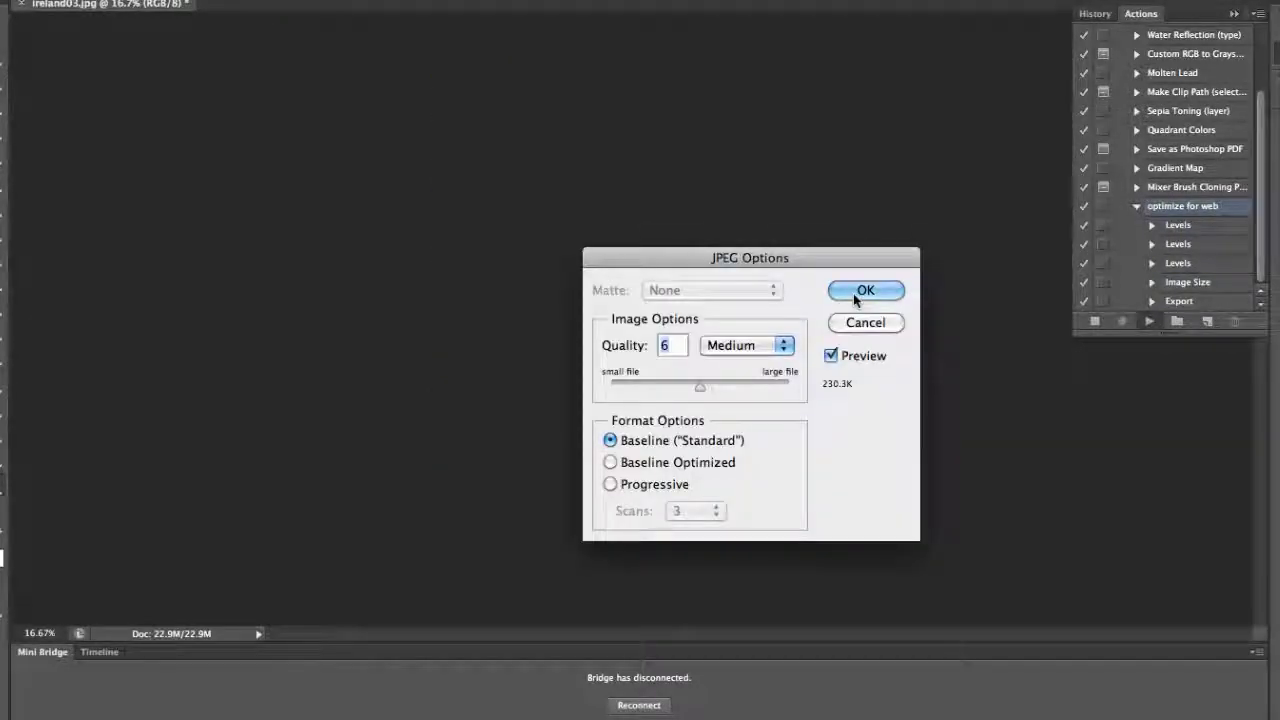
pyautogui.click(853, 293)
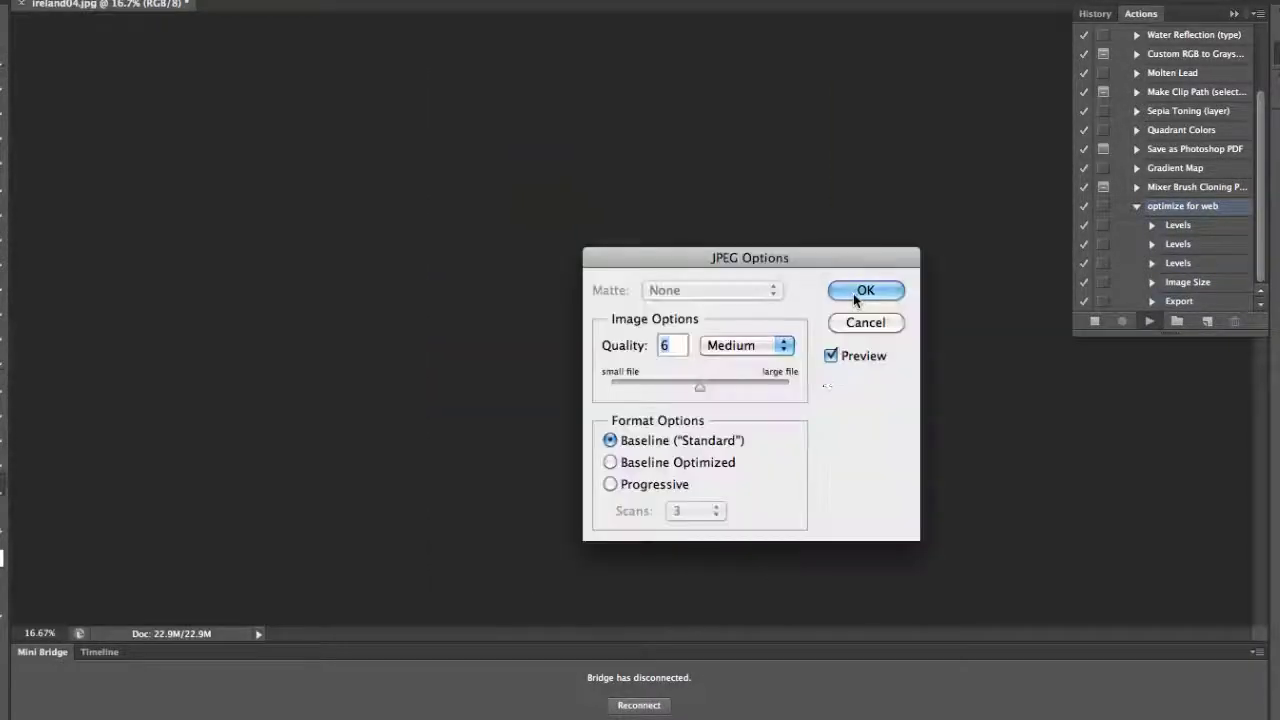
pyautogui.click(853, 293)
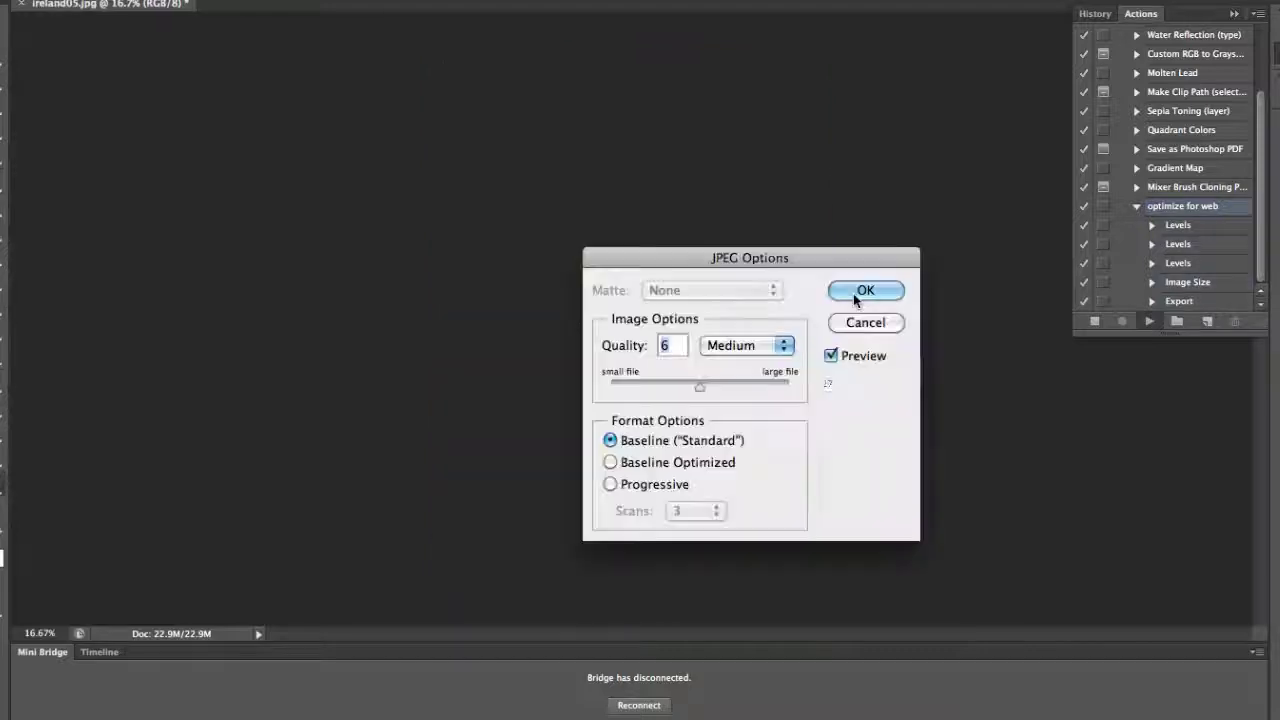
pyautogui.click(853, 293)
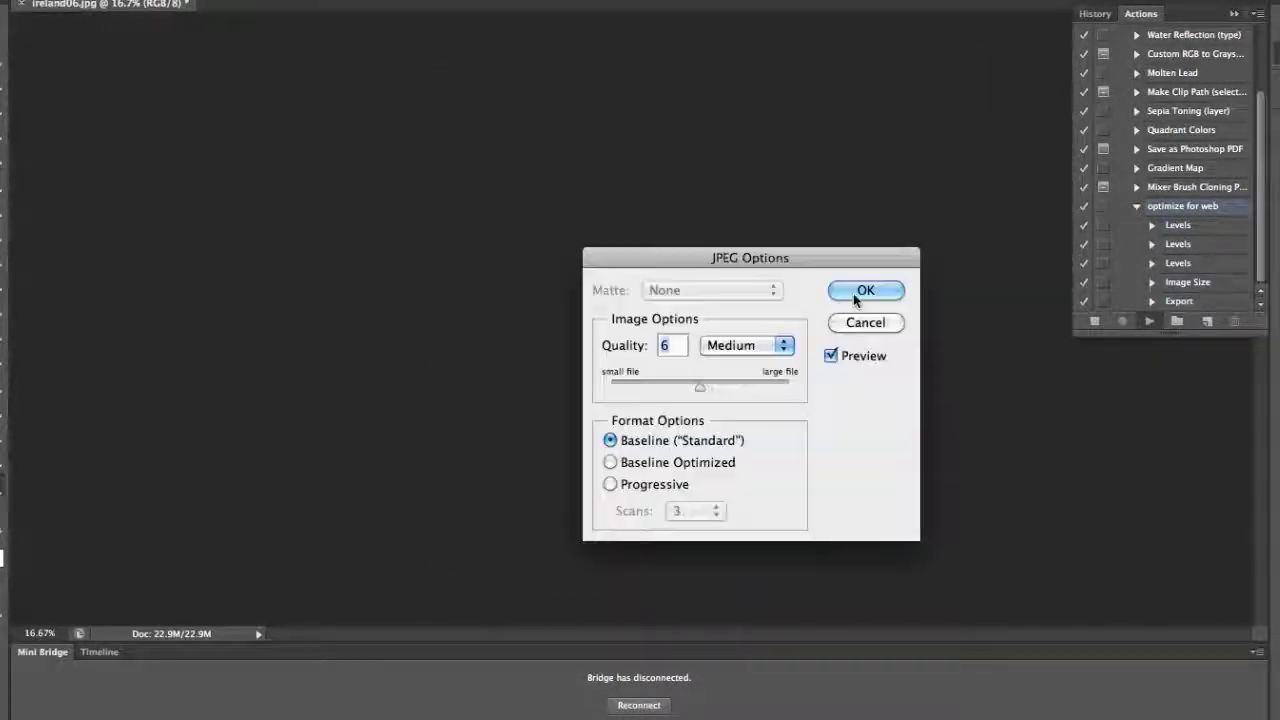
pyautogui.click(853, 293)
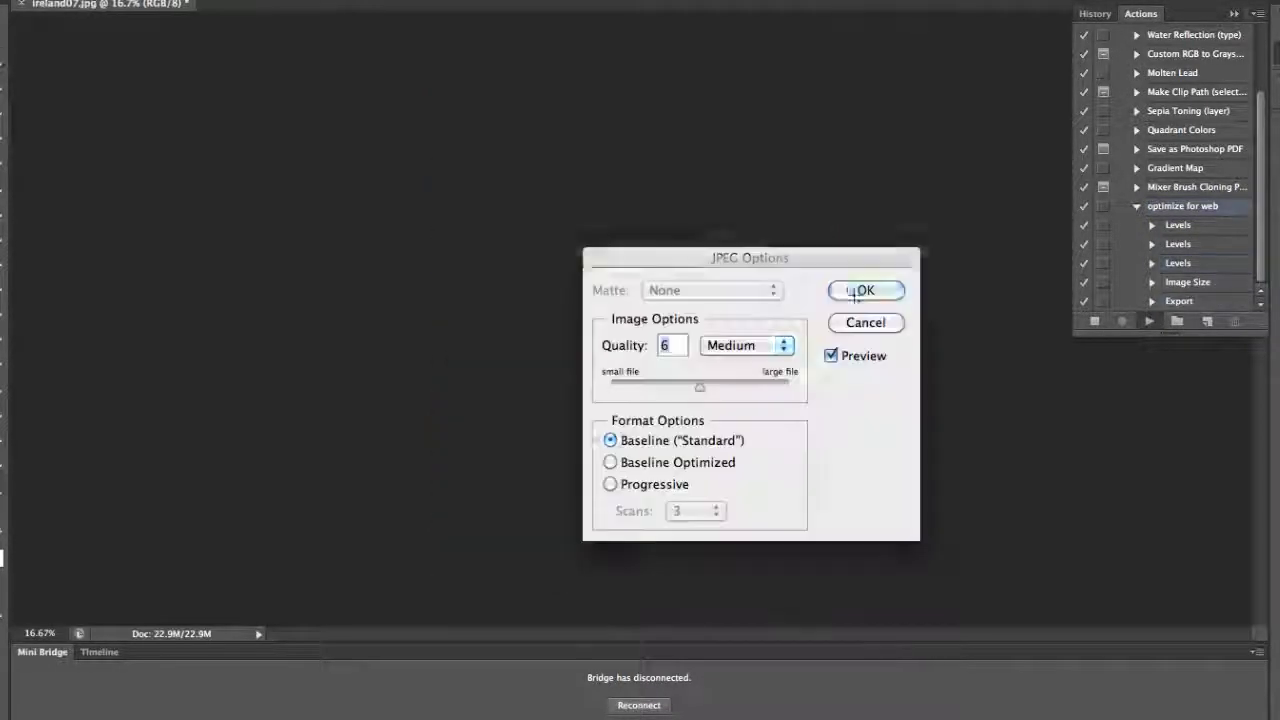
pyautogui.click(853, 293)
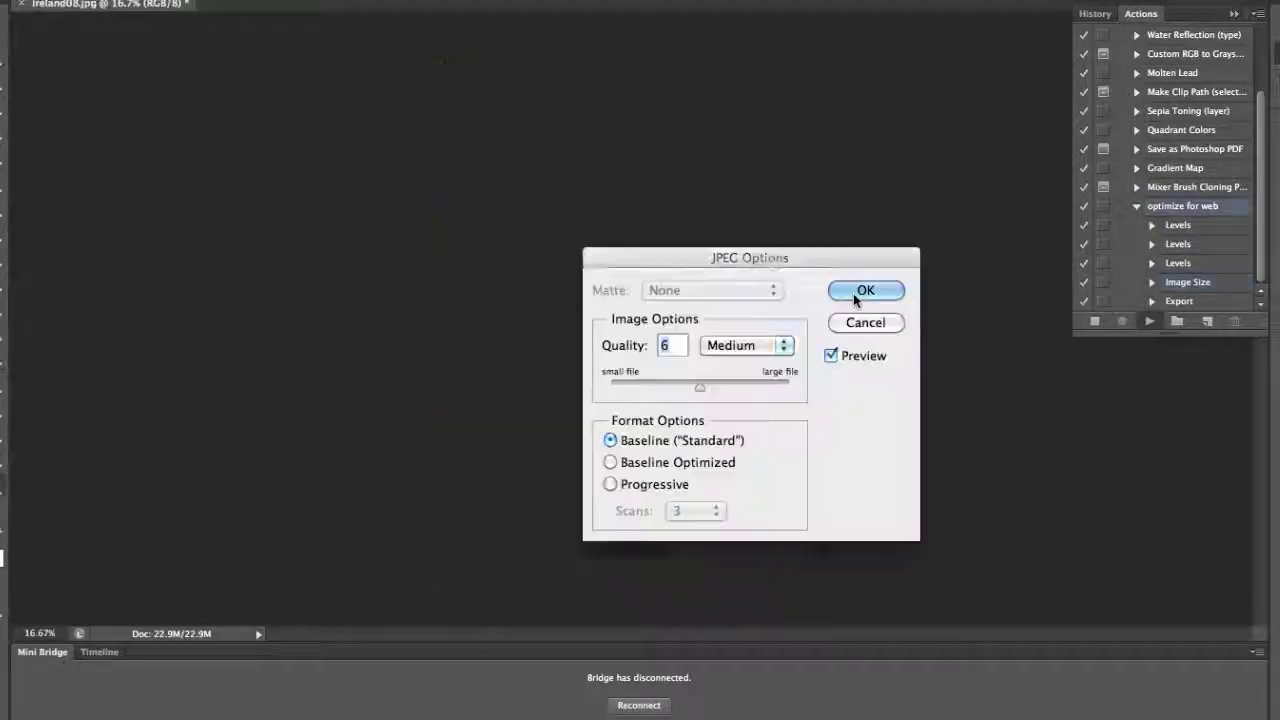
pyautogui.click(853, 293)
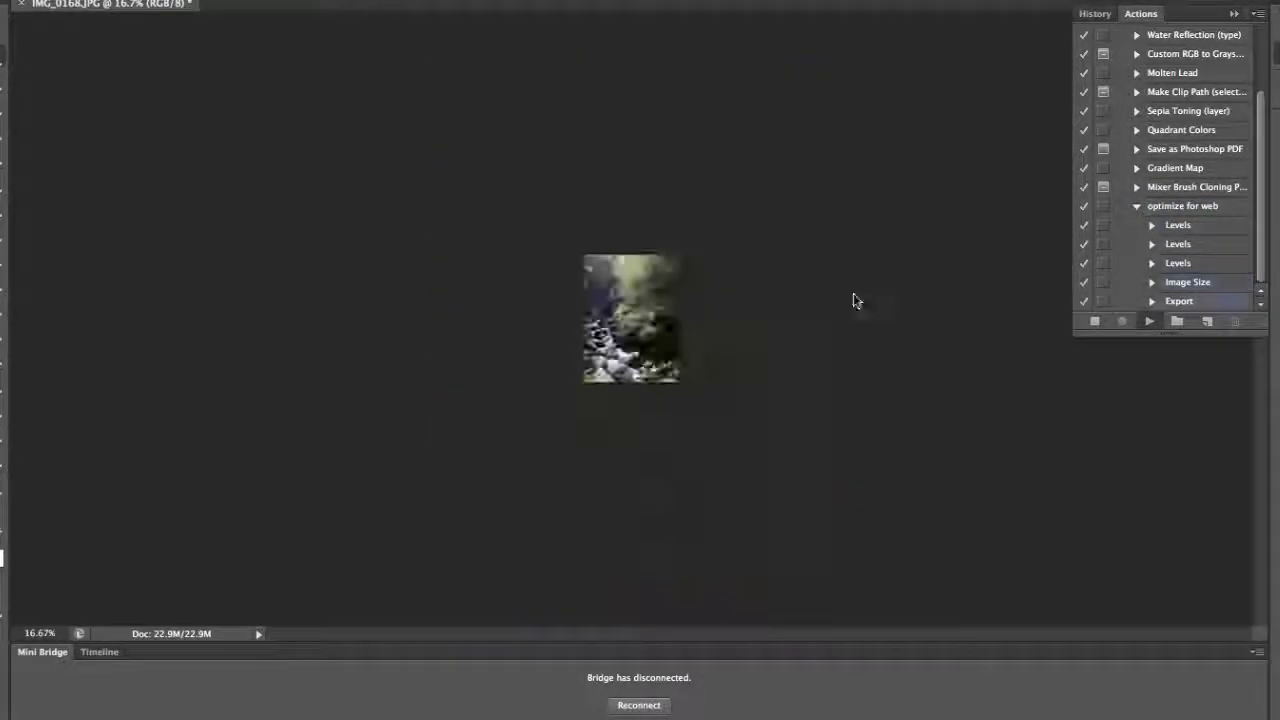
pyautogui.click(853, 293)
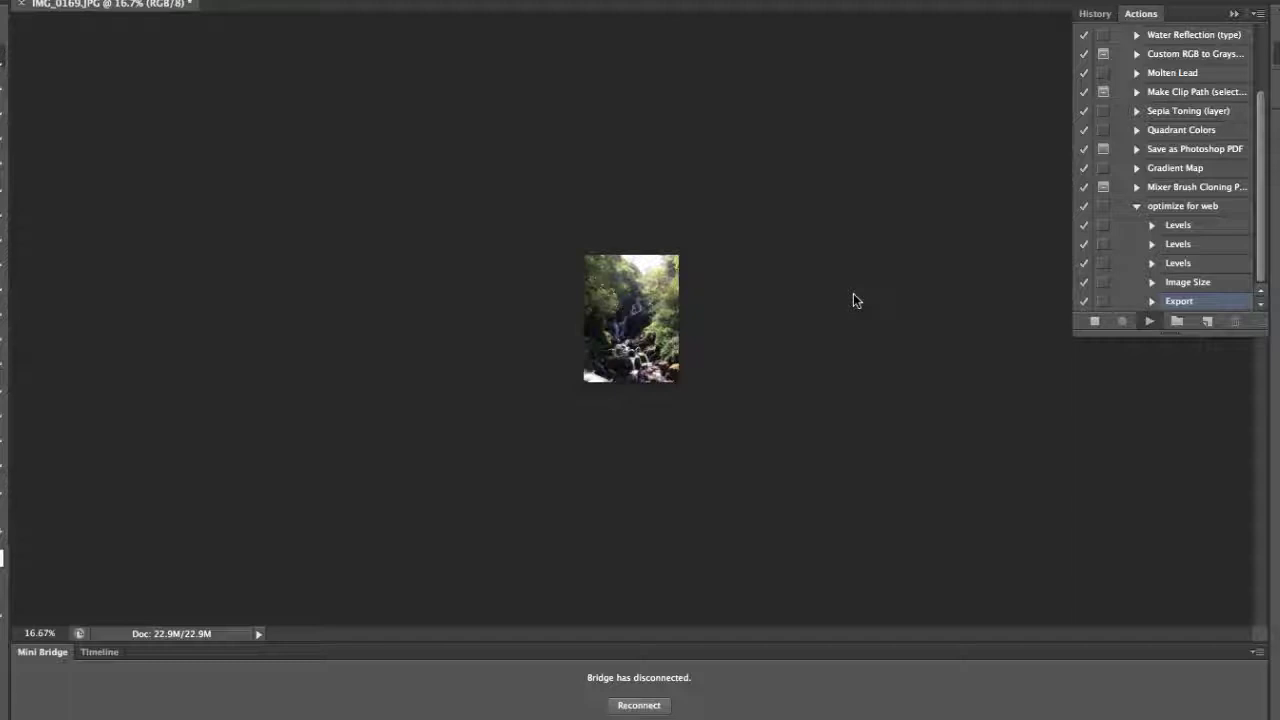
pyautogui.click(853, 293)
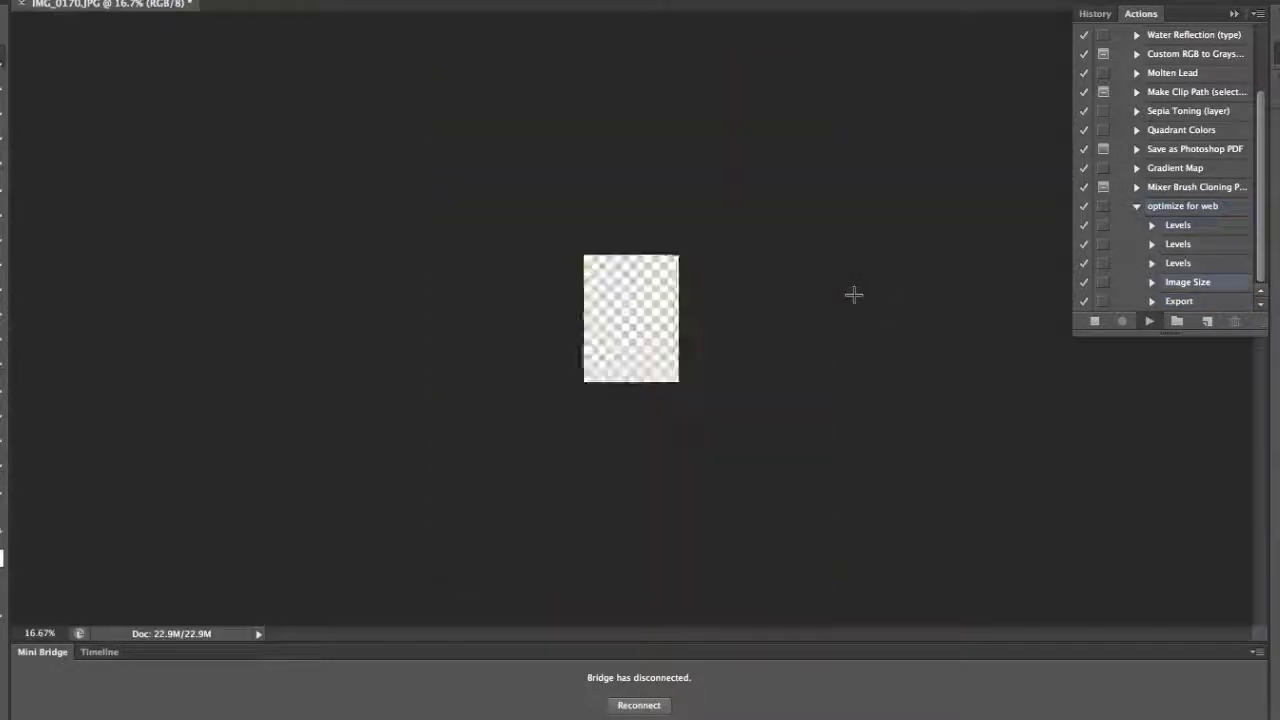
pyautogui.click(853, 293)
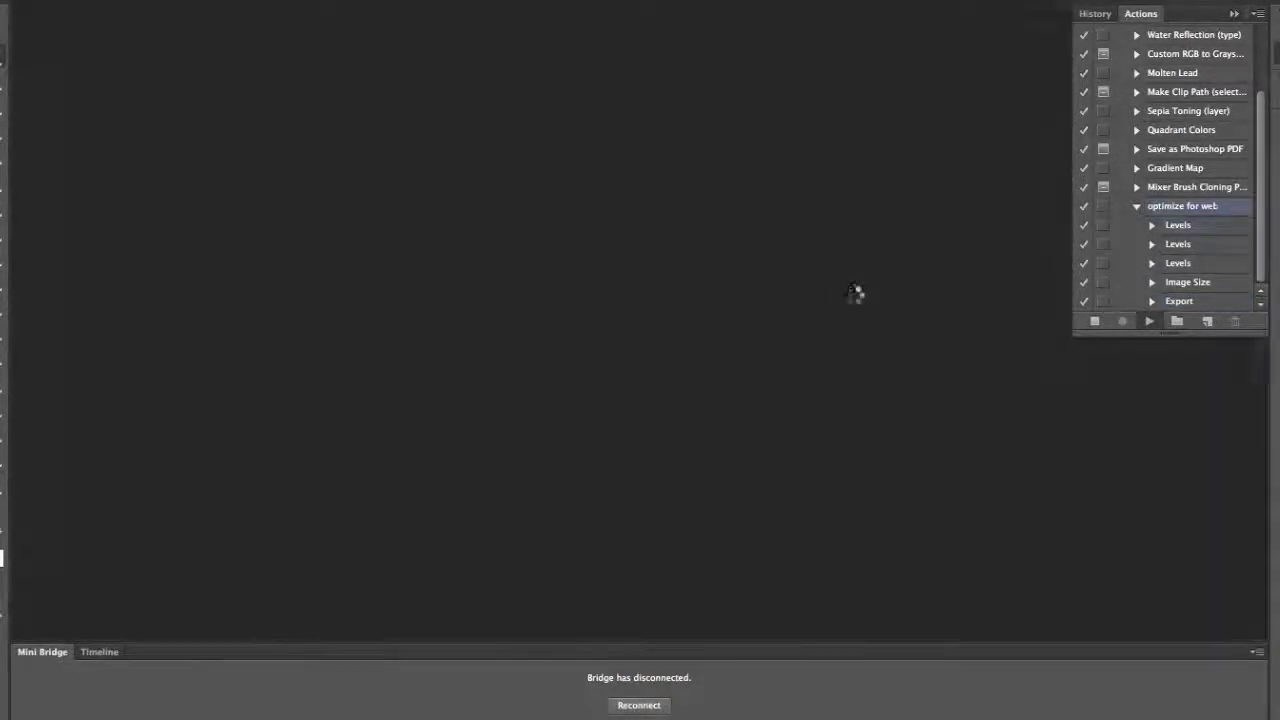
pyautogui.click(853, 293)
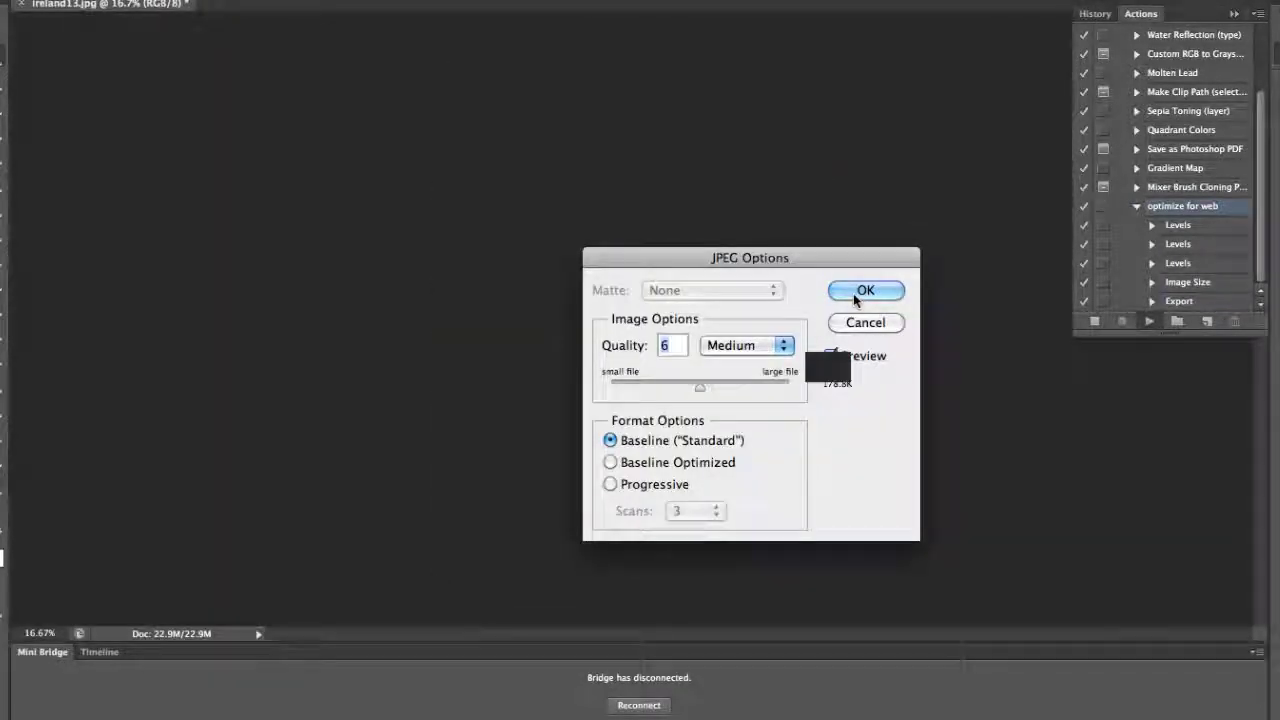
# Accept the Quality 6 Baseline JPEG options for ireland13 through ireland25
pyautogui.click(853, 293)
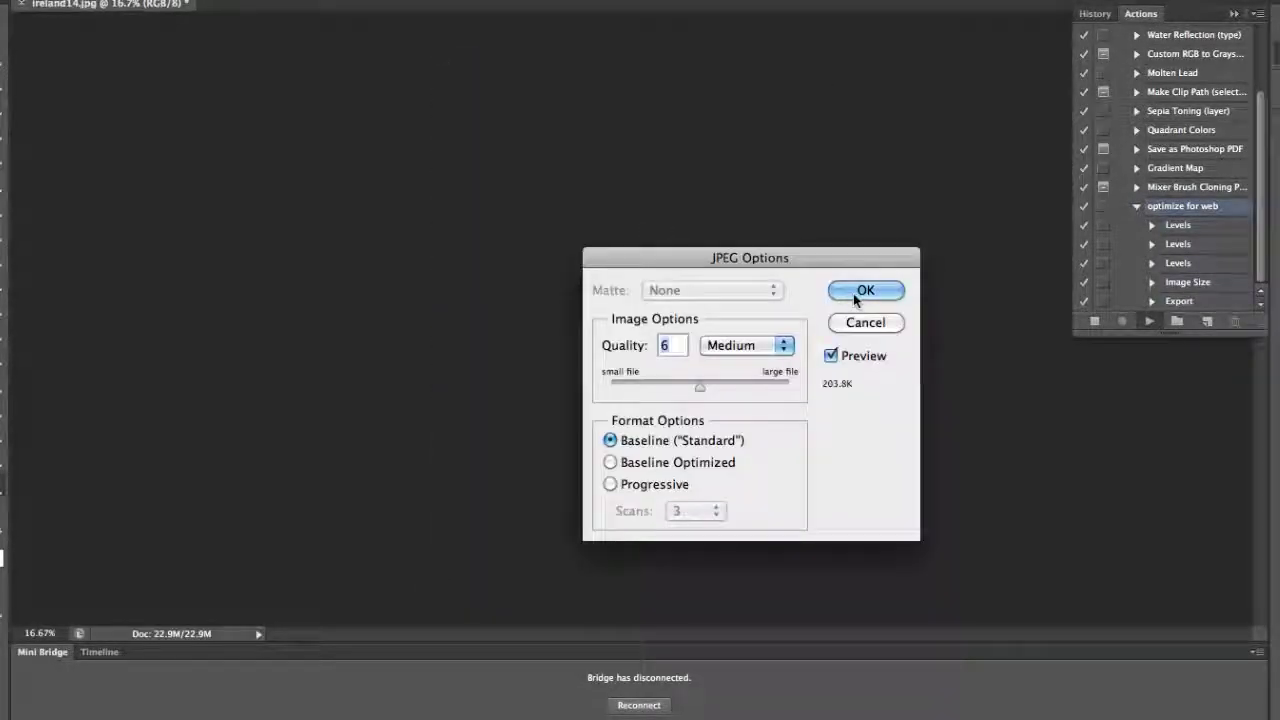
pyautogui.click(853, 293)
pyautogui.click(853, 293)
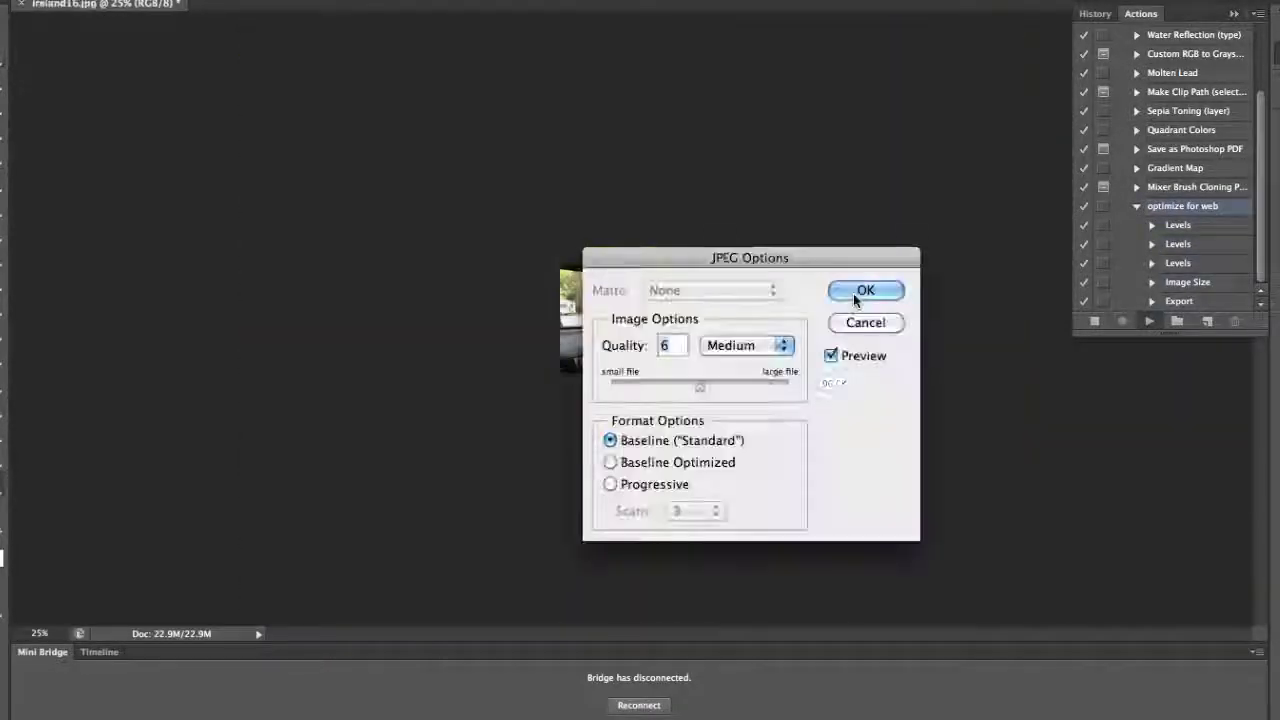
pyautogui.click(853, 293)
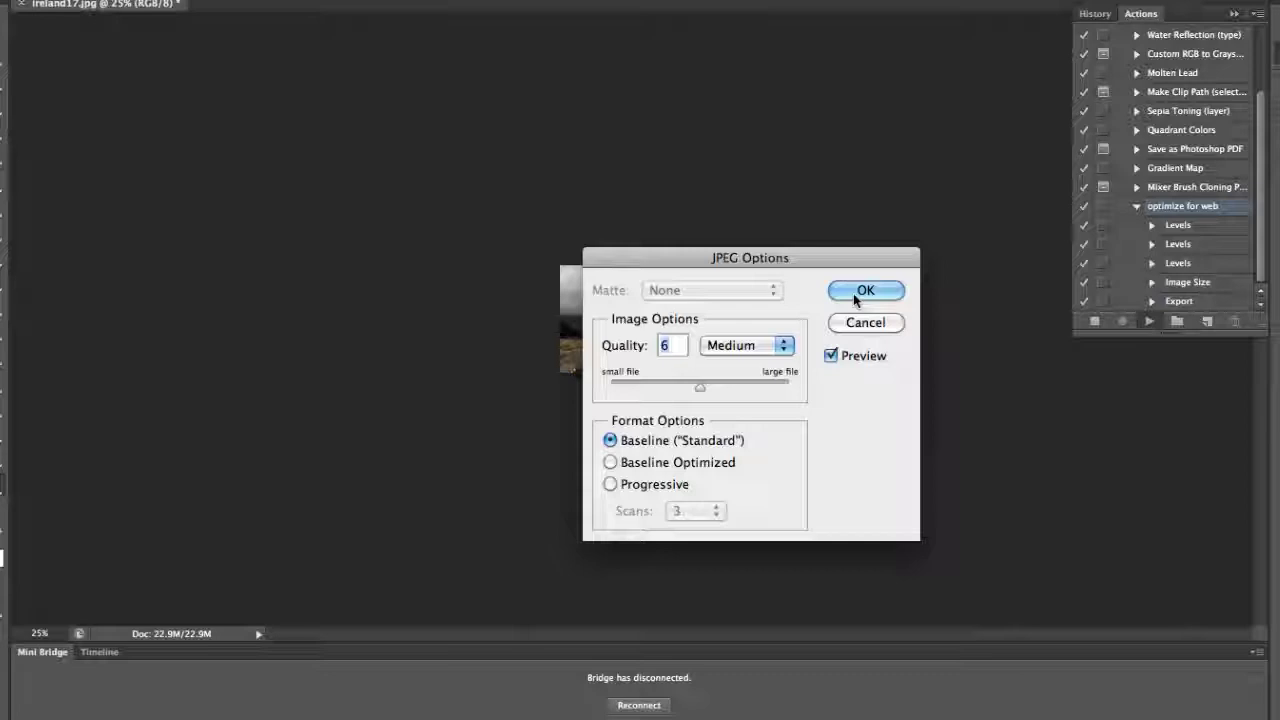
pyautogui.click(853, 293)
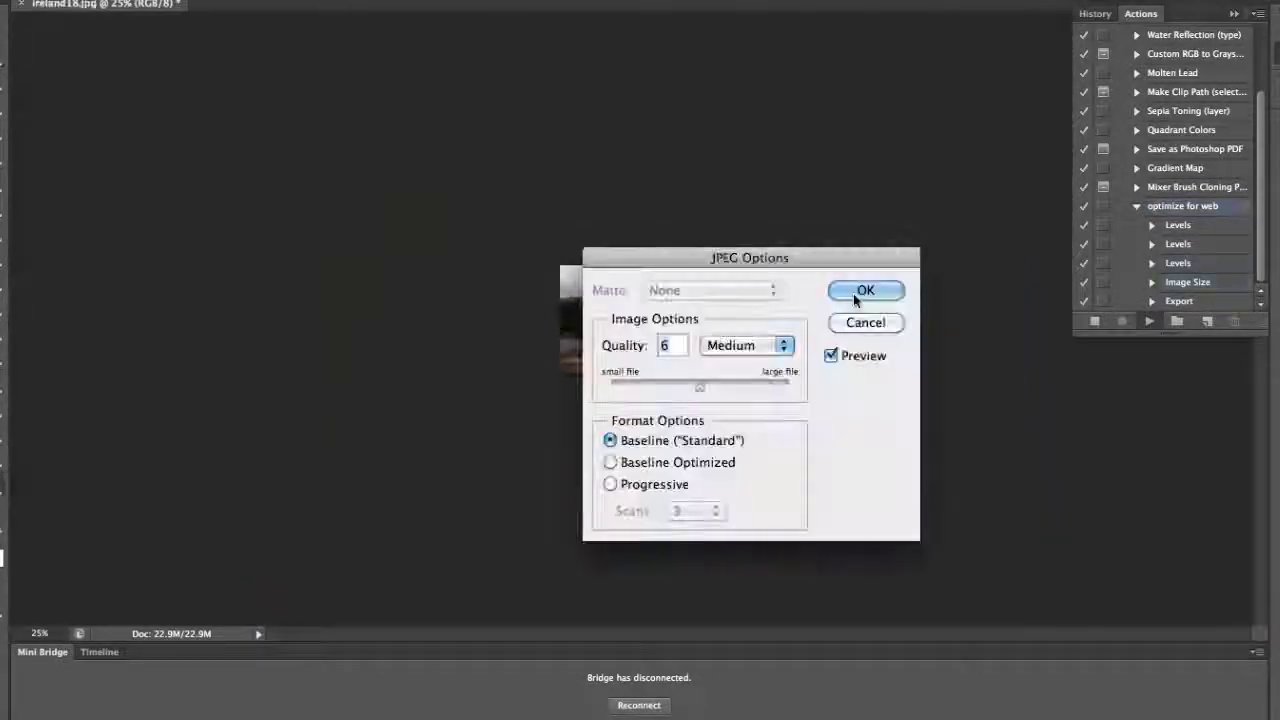
pyautogui.click(853, 293)
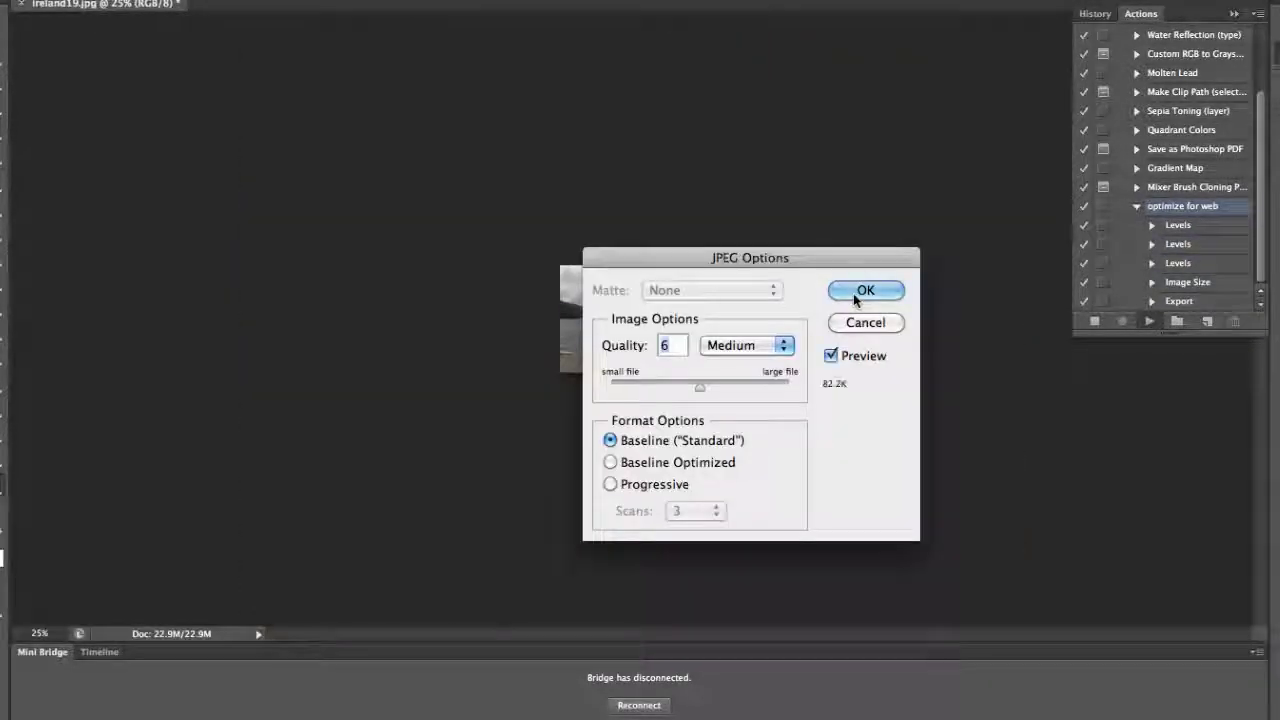
pyautogui.click(853, 293)
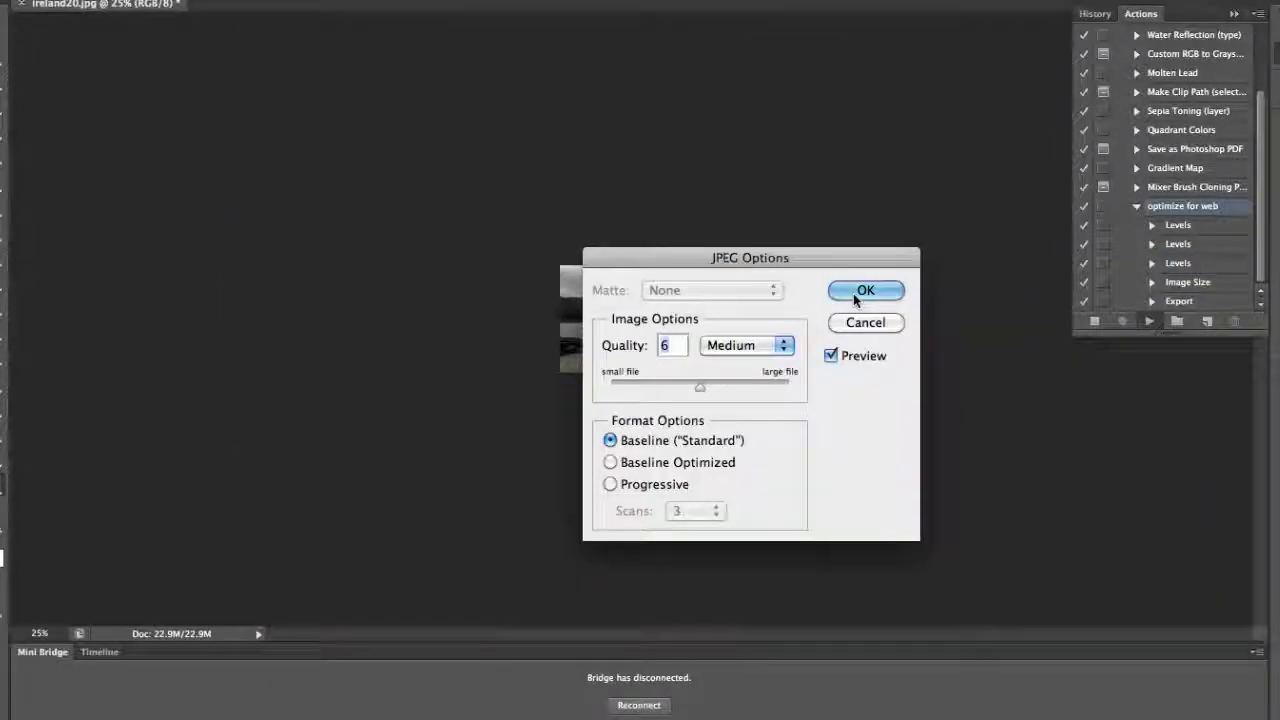
pyautogui.click(853, 293)
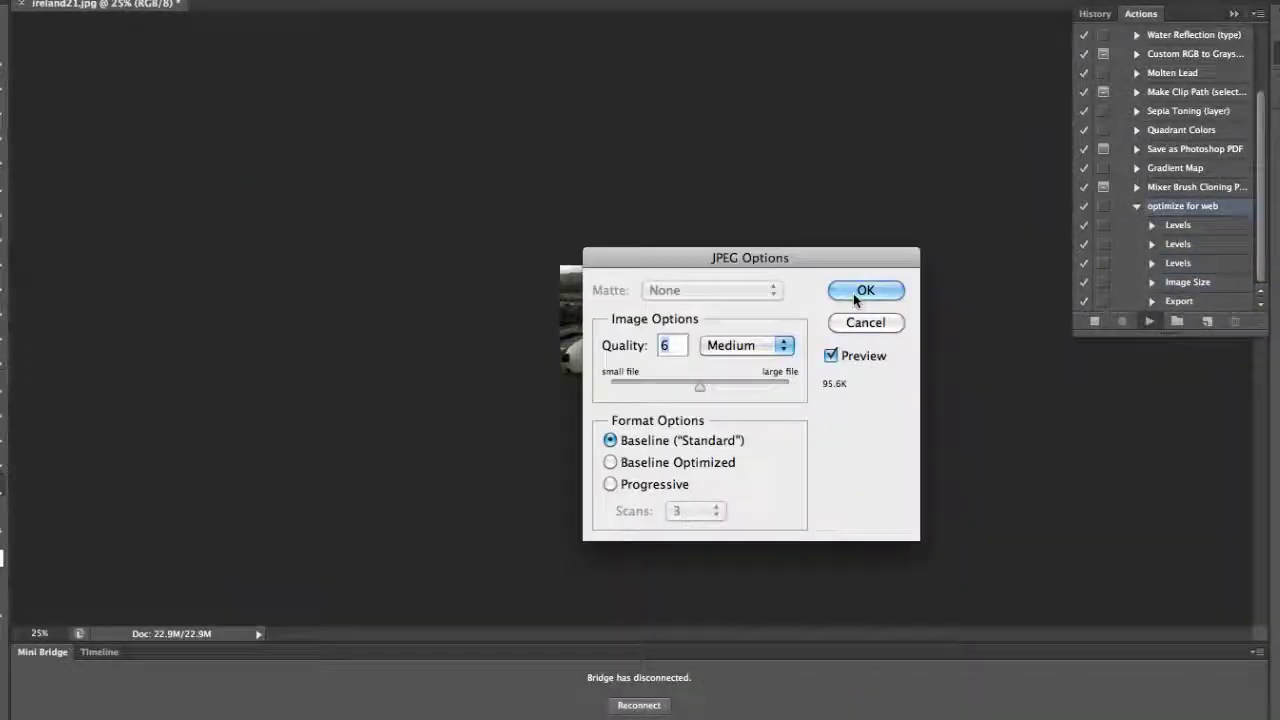
pyautogui.press('Return')
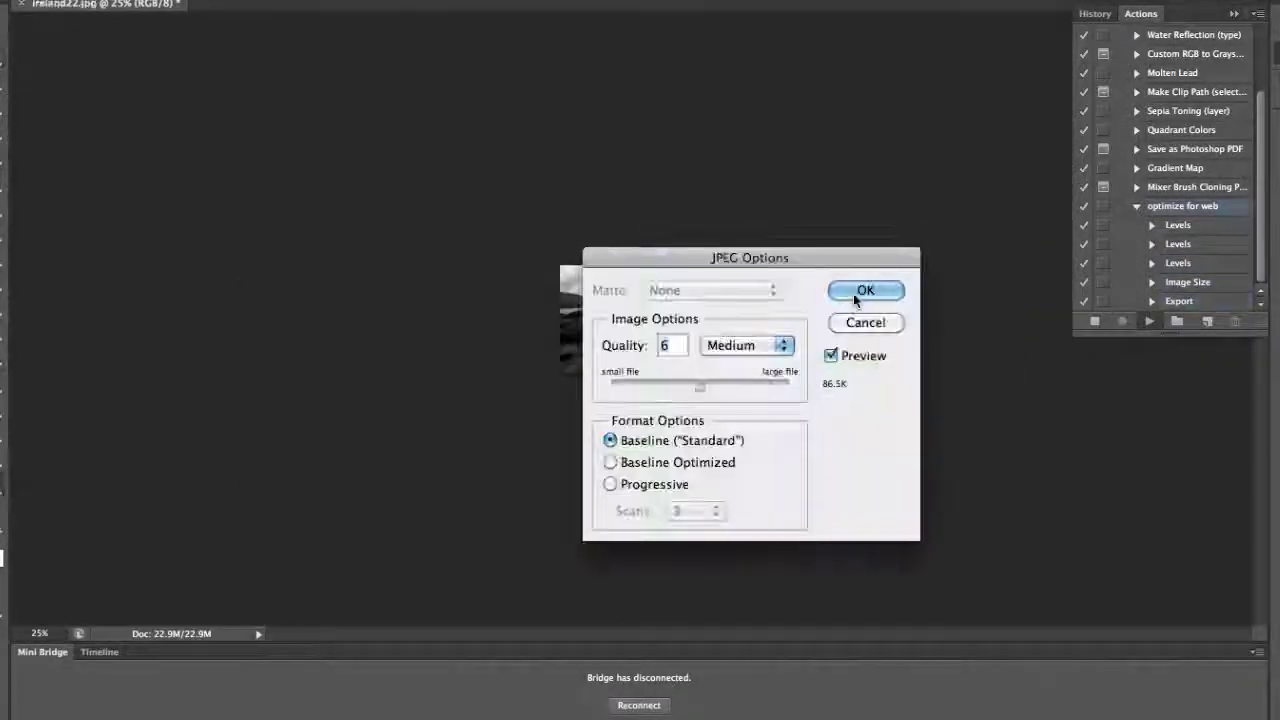
pyautogui.click(853, 293)
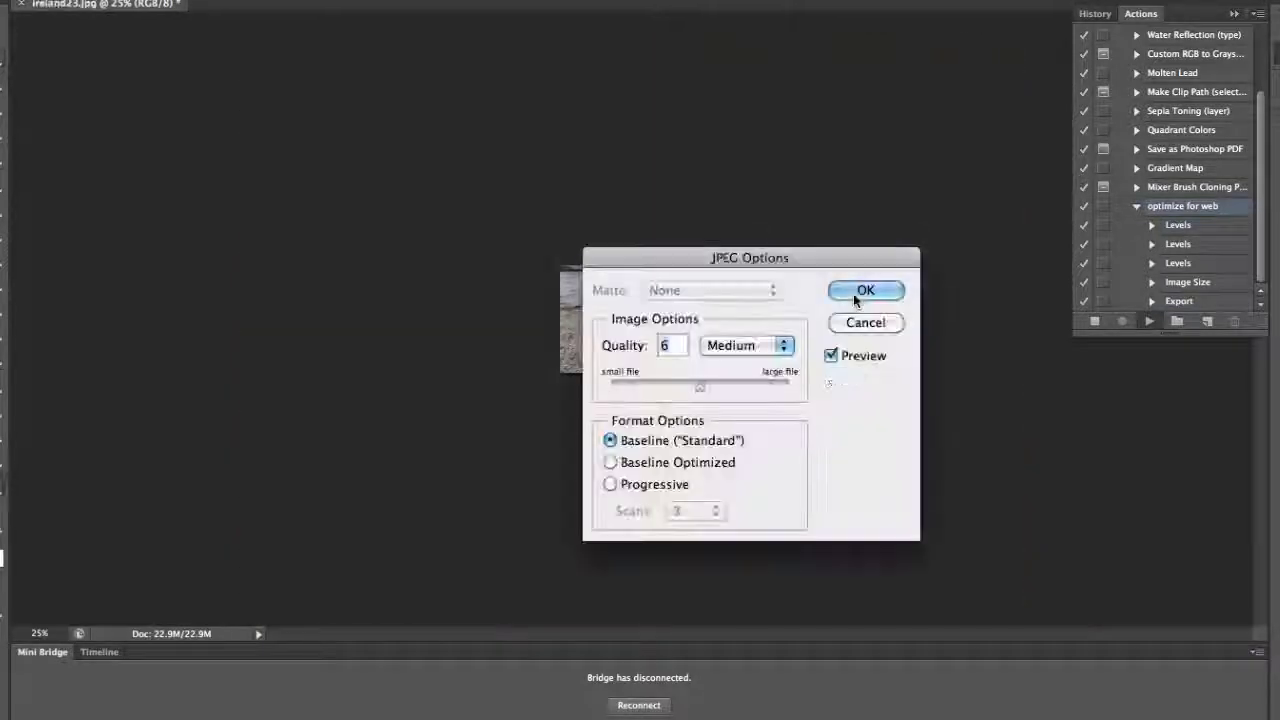
pyautogui.click(853, 293)
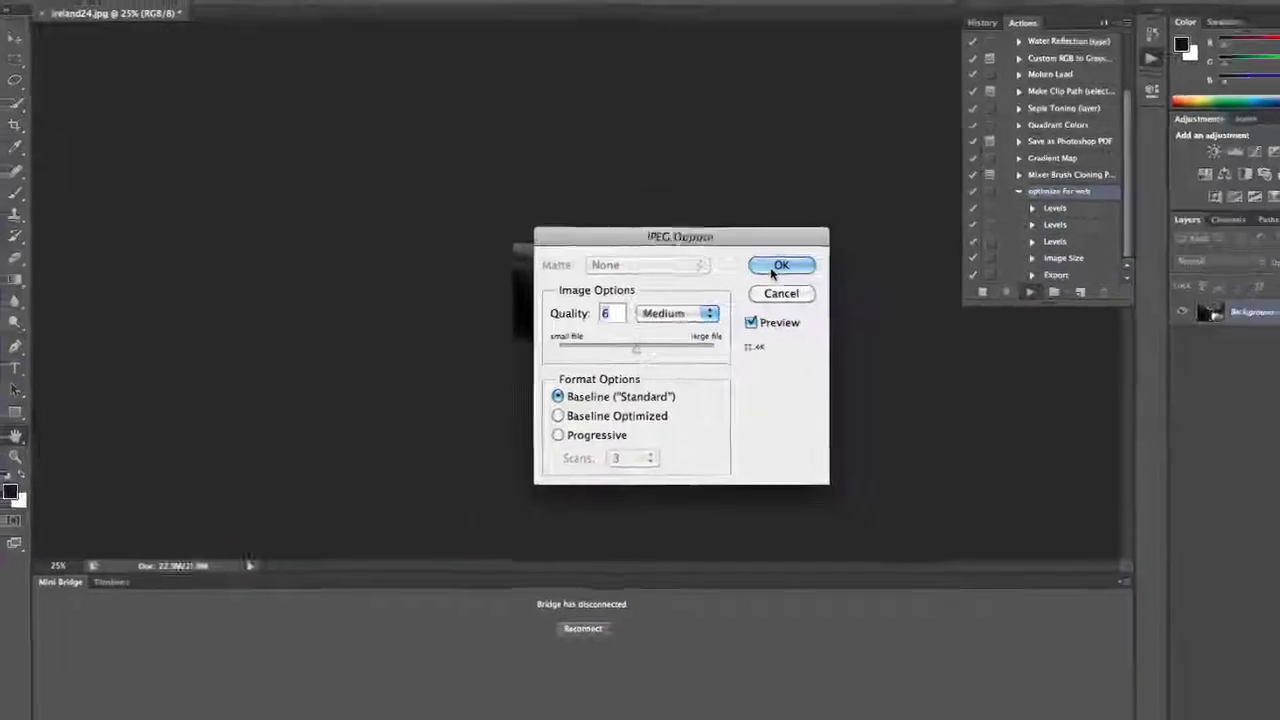
pyautogui.press('Return')
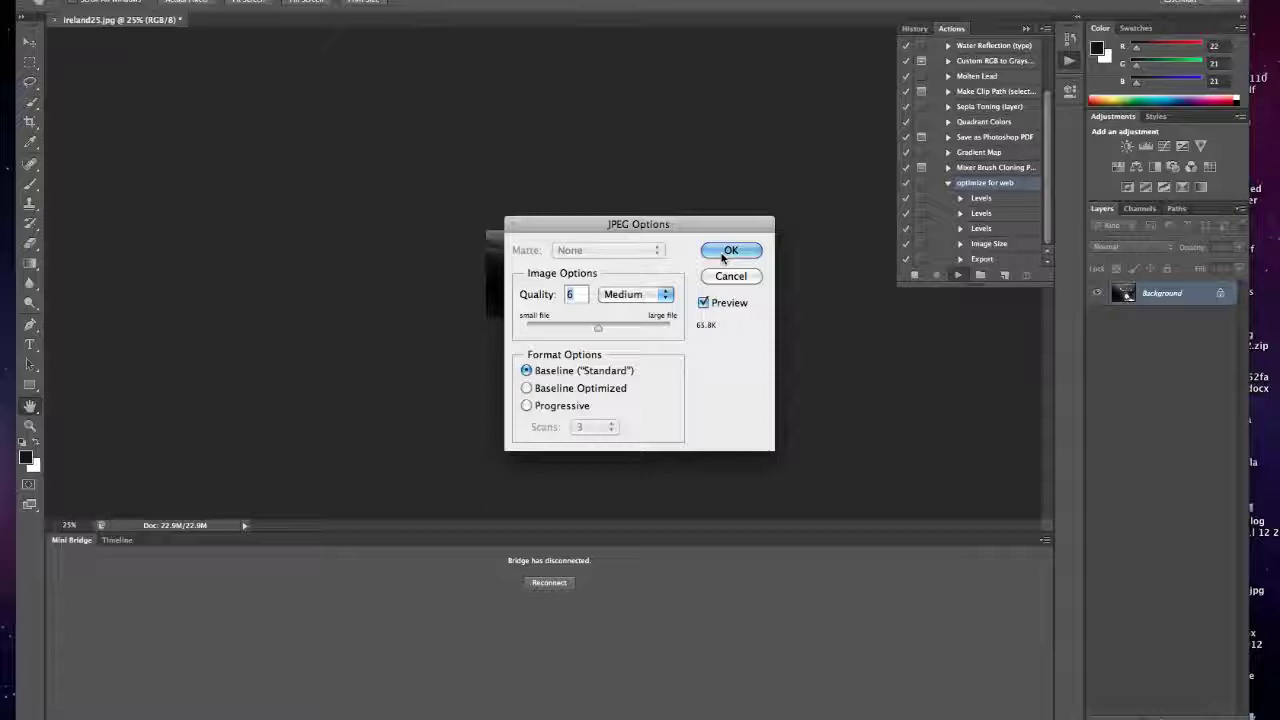
pyautogui.click(725, 255)
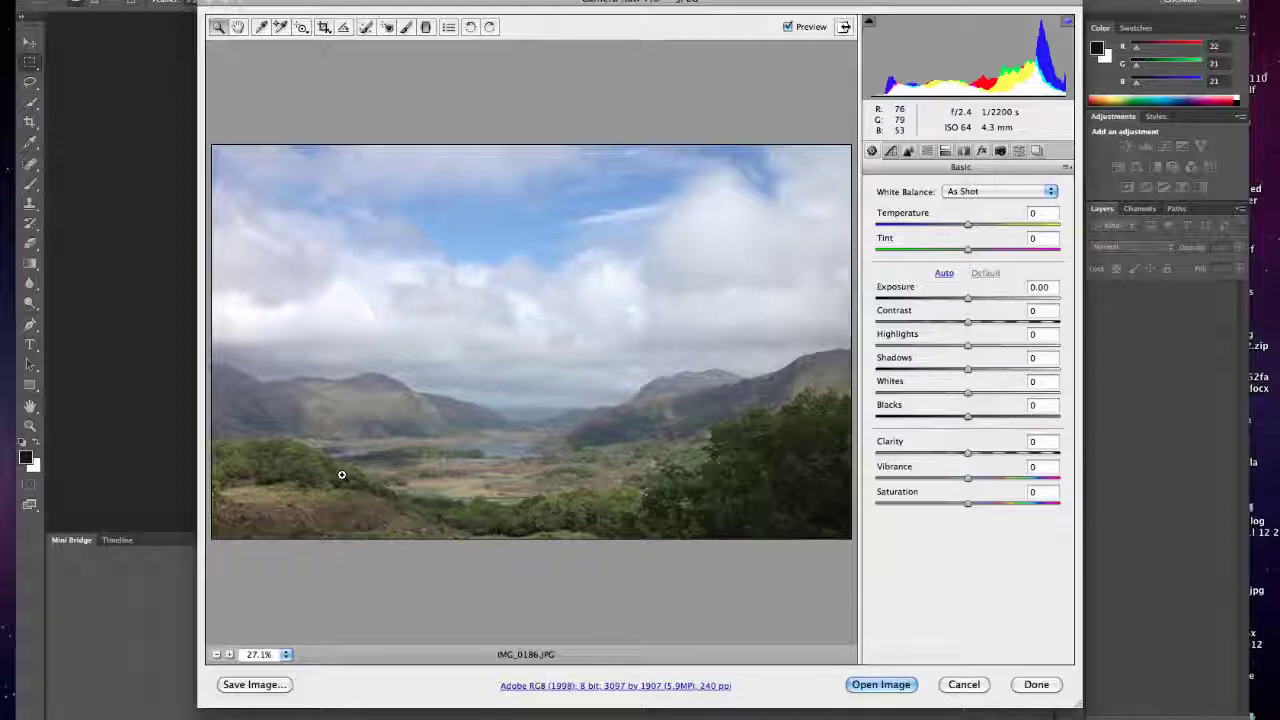
# Cancel Camera Raw, stop the batch, and shift the Photoshop window down-left to reveal the desktop
pyautogui.press('Escape')
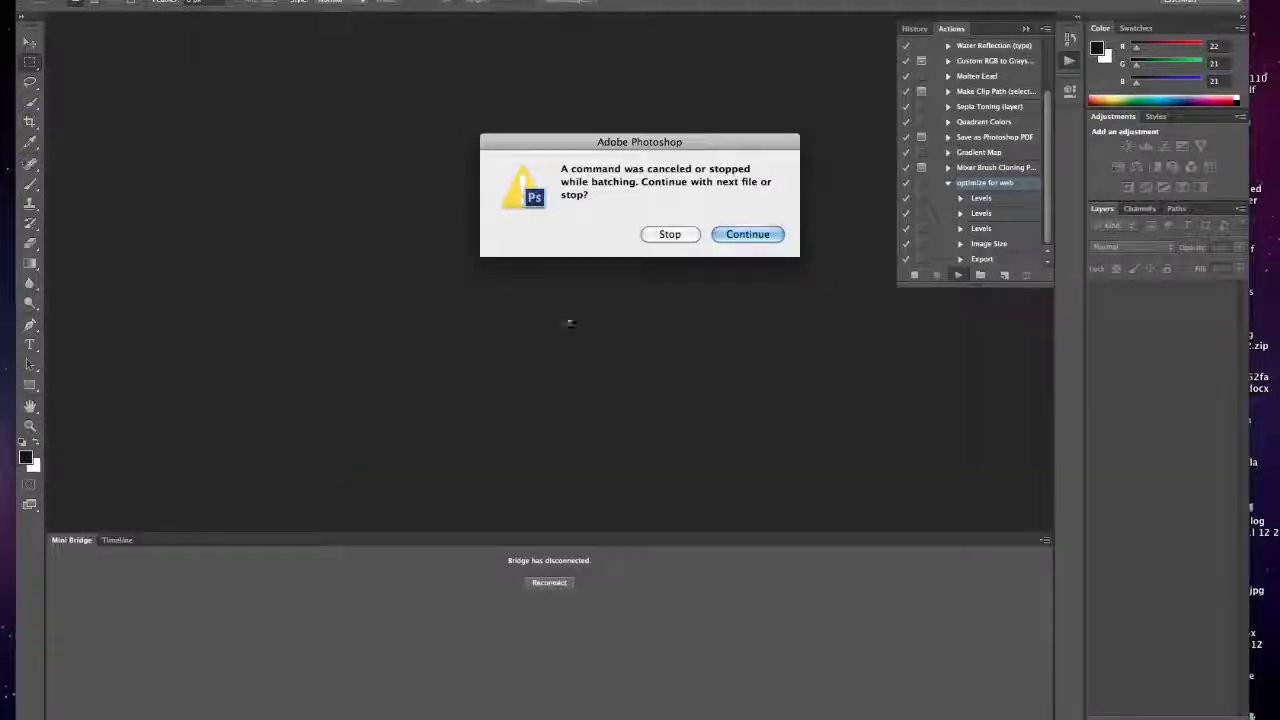
pyautogui.click(686, 240)
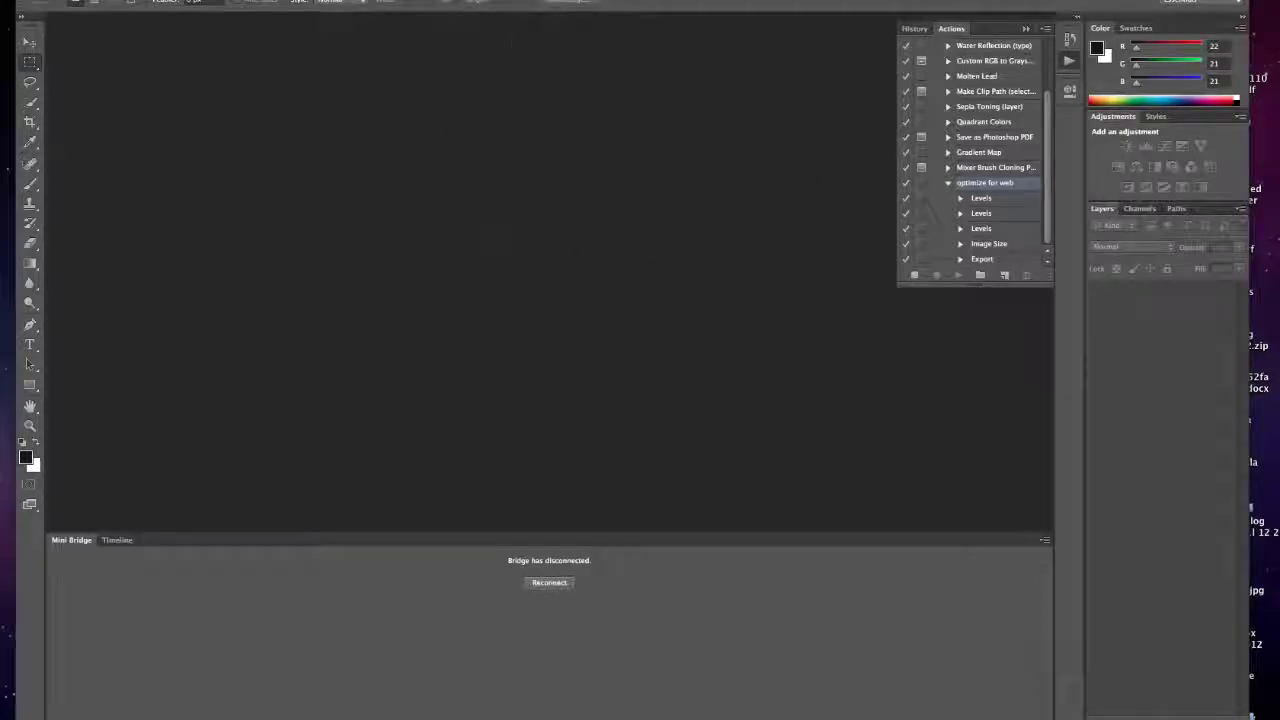
pyautogui.moveTo(575, 2); pyautogui.dragTo(576, 416)
pyautogui.click(597, 372)
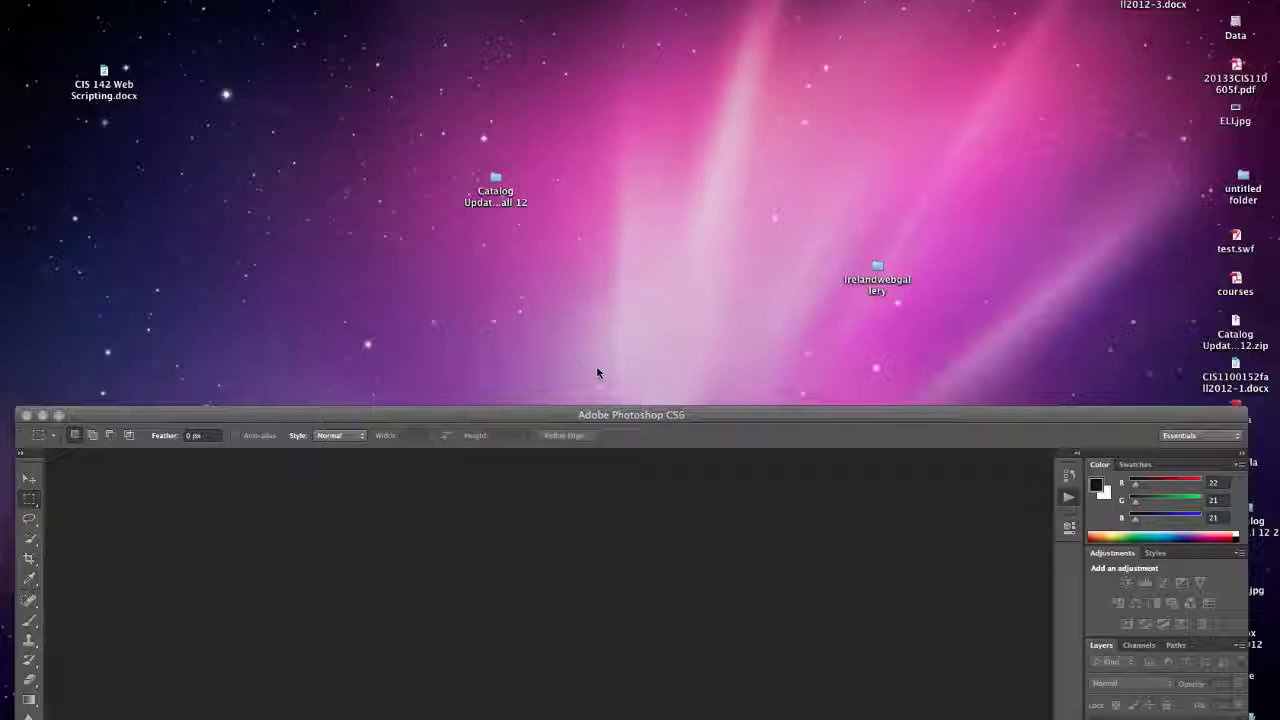
pyautogui.click(583, 410)
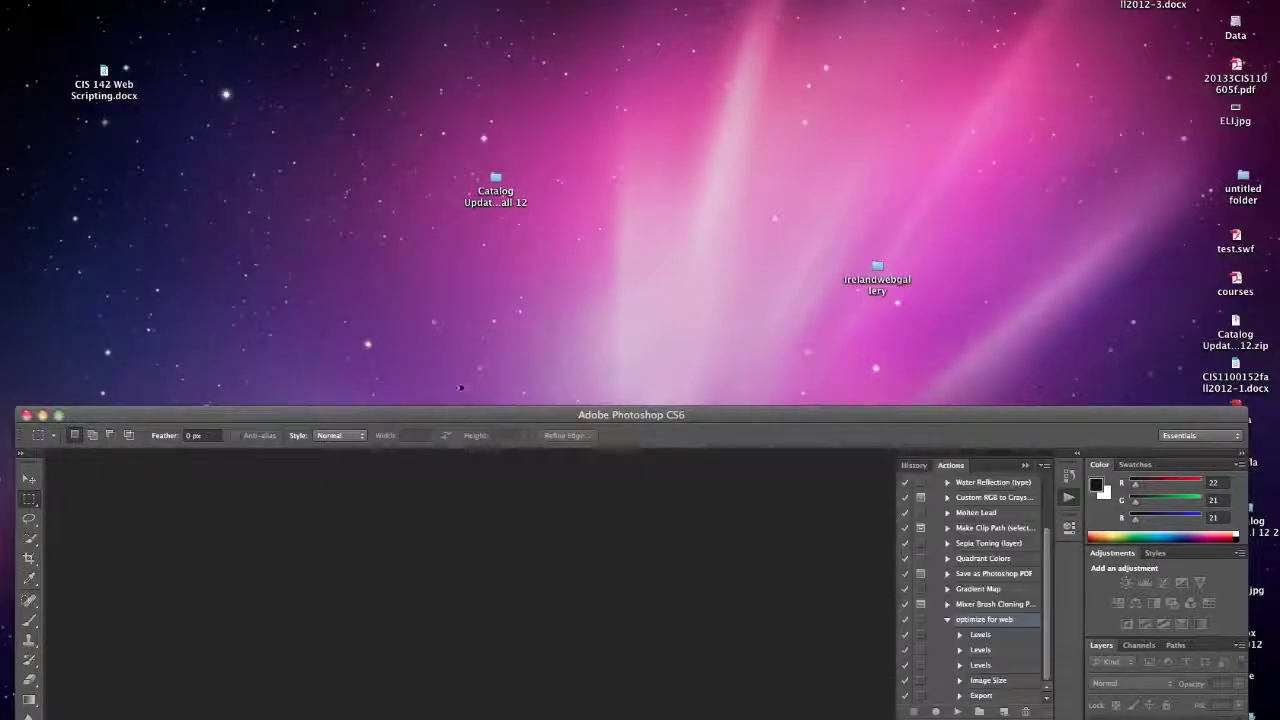
pyautogui.moveTo(489, 404); pyautogui.dragTo(269, 403)
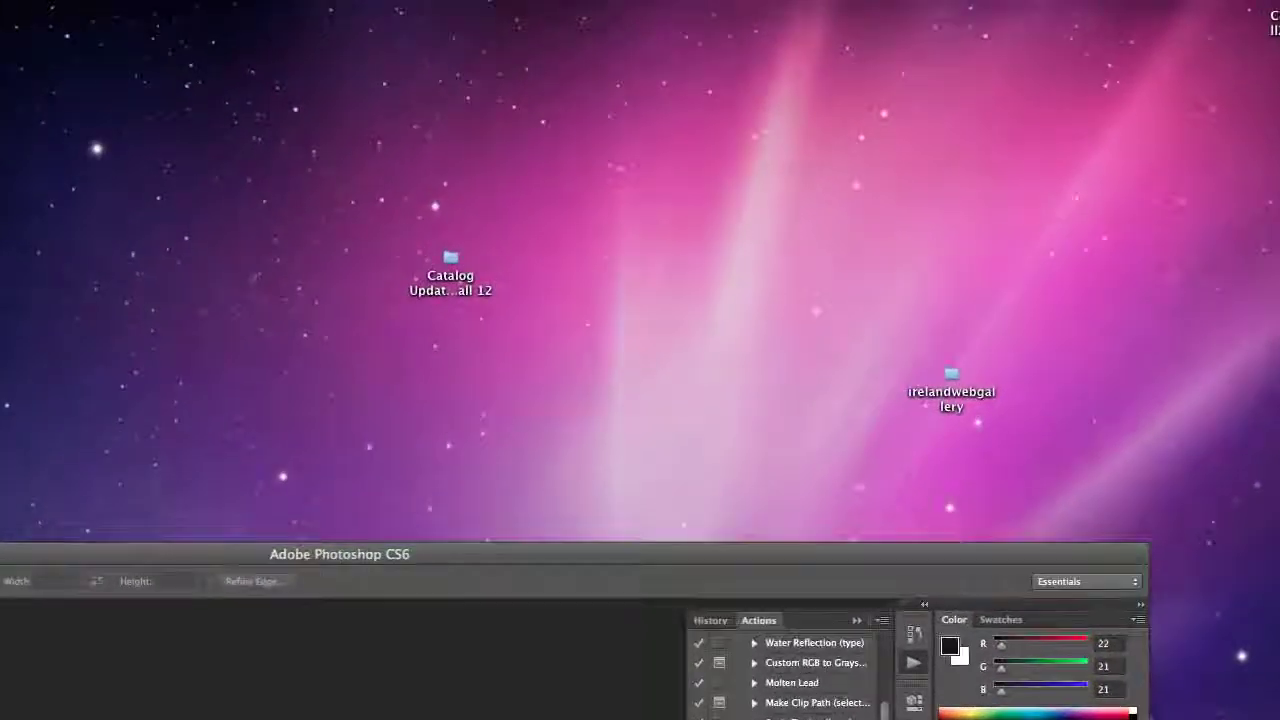
# Open the practice folder and preview ireland04, ireland05, ireland07 and ireland10
pyautogui.moveTo(830, 715); pyautogui.dragTo(707, 378)
pyautogui.doubleClick(707, 378)
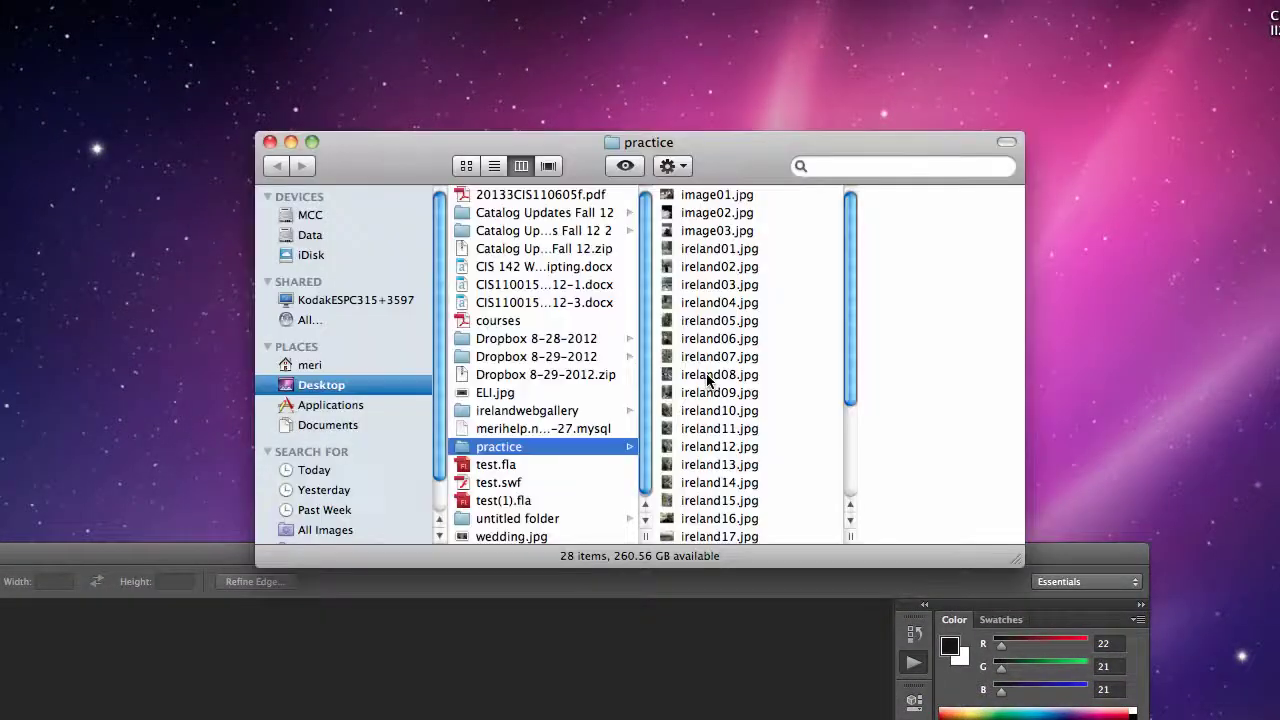
pyautogui.doubleClick(703, 303)
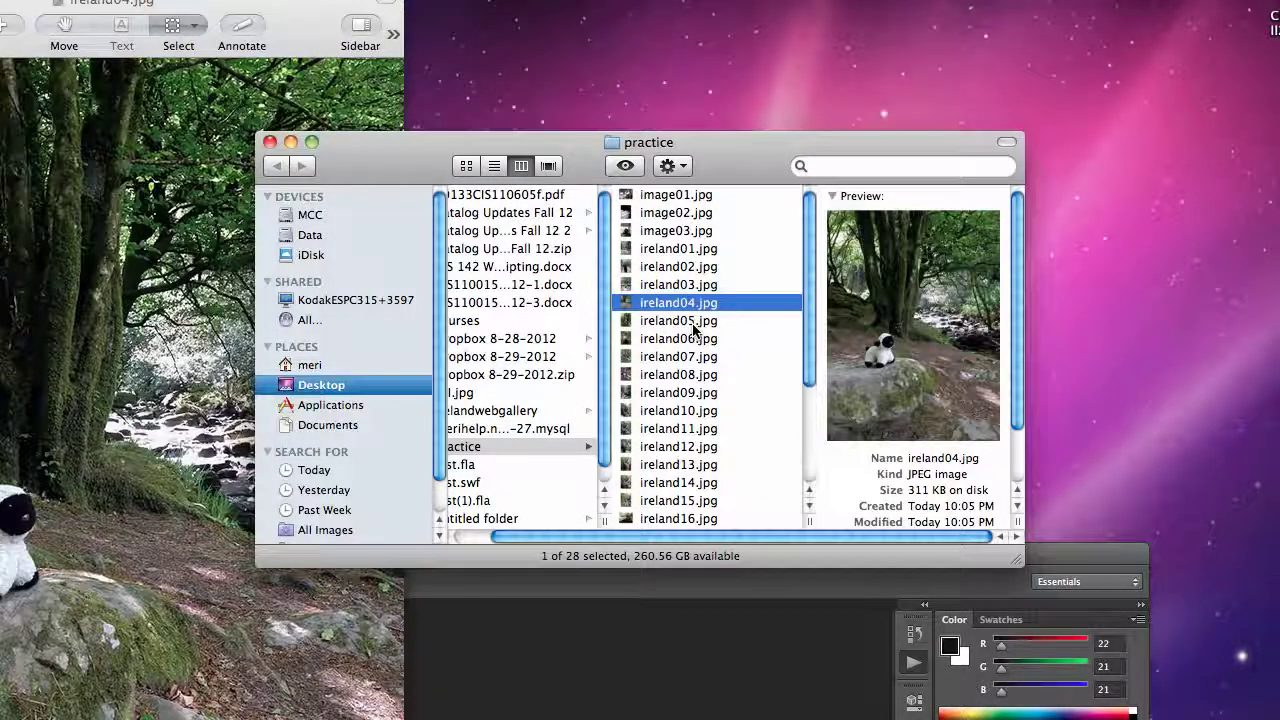
pyautogui.doubleClick(697, 320)
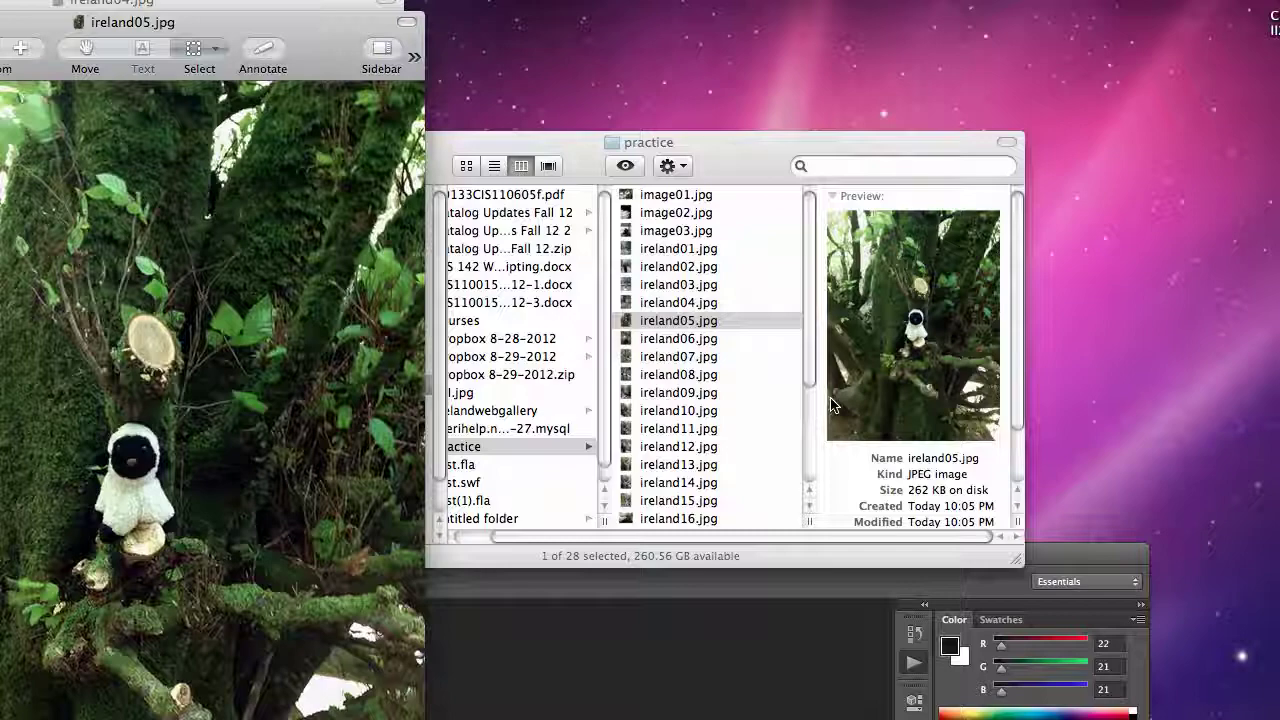
pyautogui.scroll(-3, 830, 405)
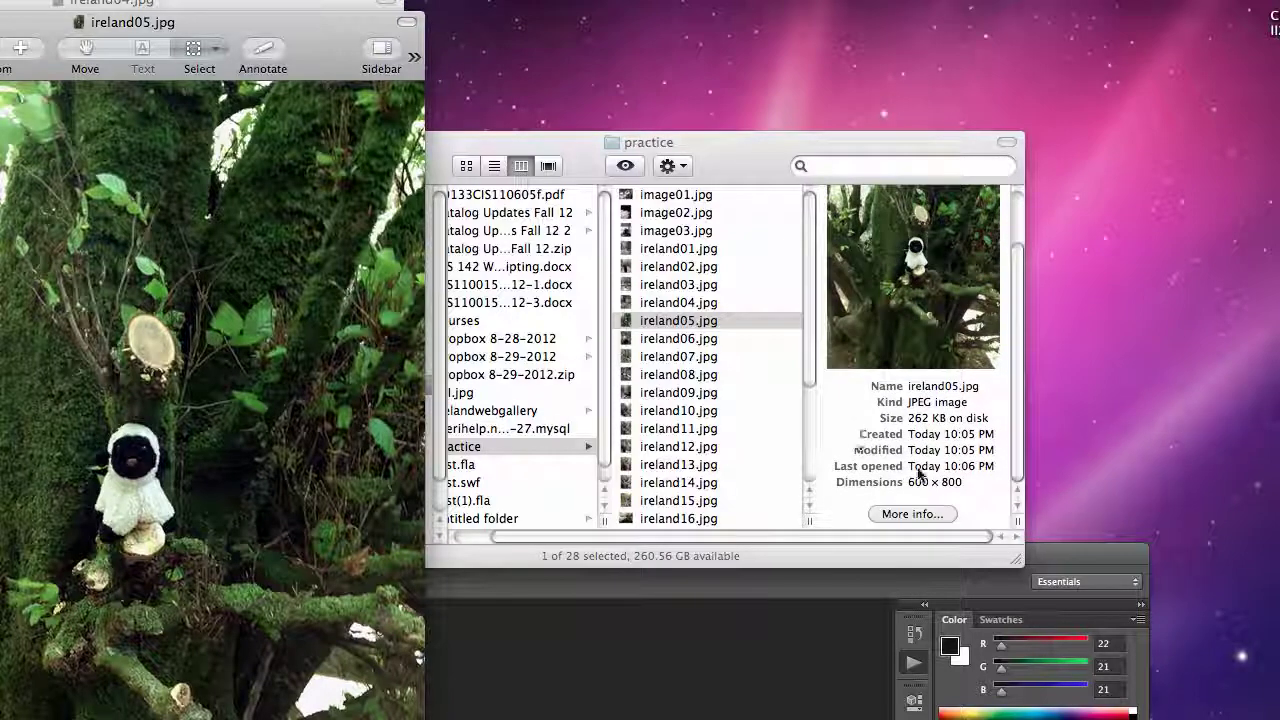
pyautogui.doubleClick(672, 357)
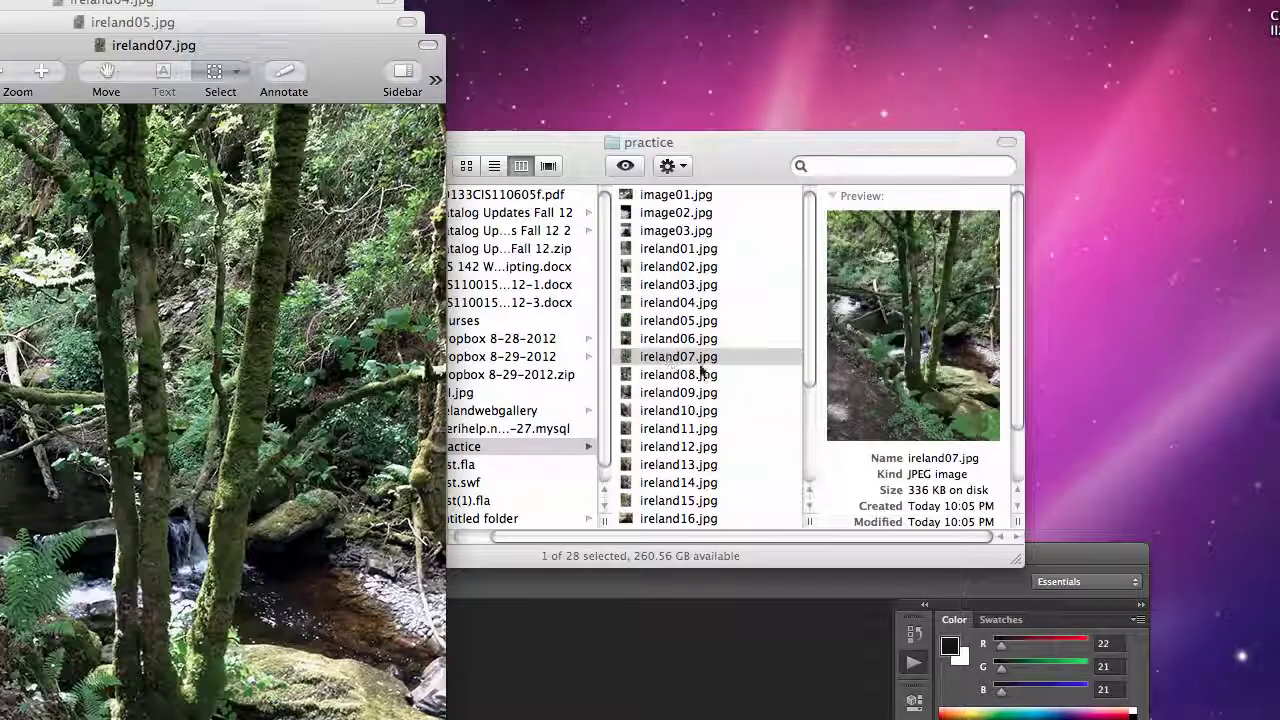
pyautogui.scroll(-2, 923, 357)
pyautogui.doubleClick(716, 412)
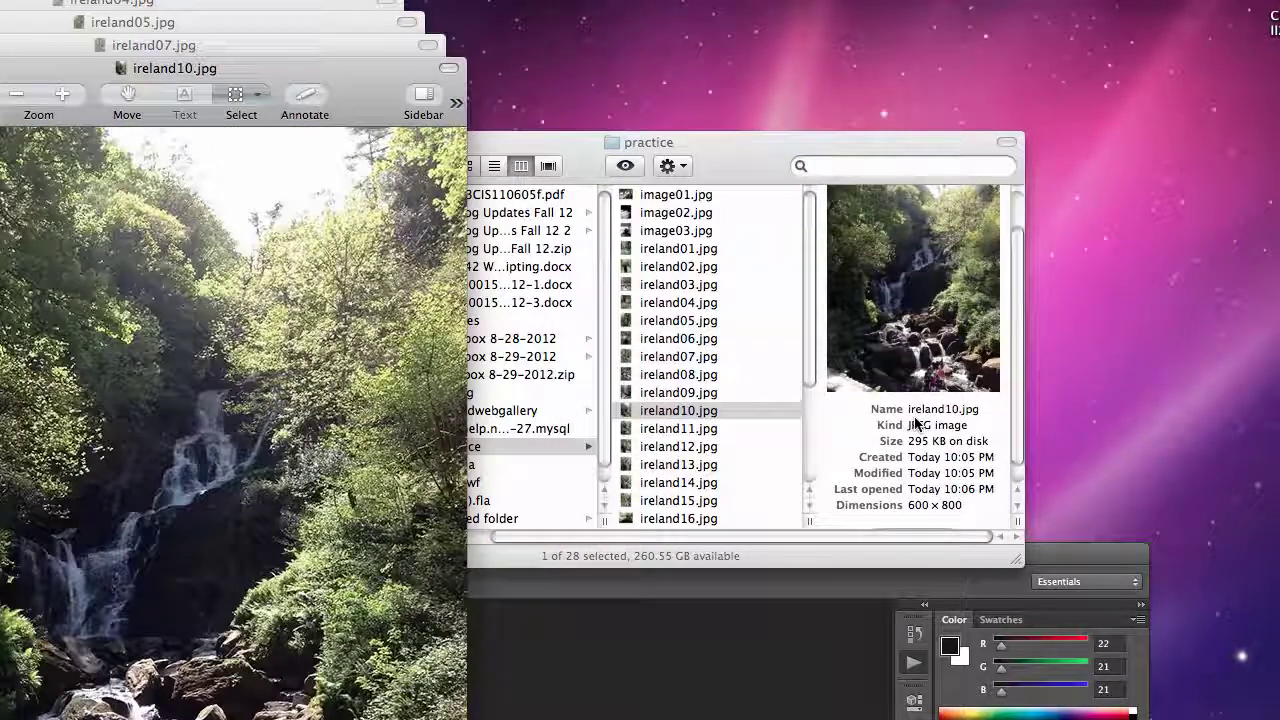
# Preview ireland12, ireland13 and ireland14, confirming they are 600 × 800 JPEGs
pyautogui.click(700, 449)
pyautogui.doubleClick(700, 449)
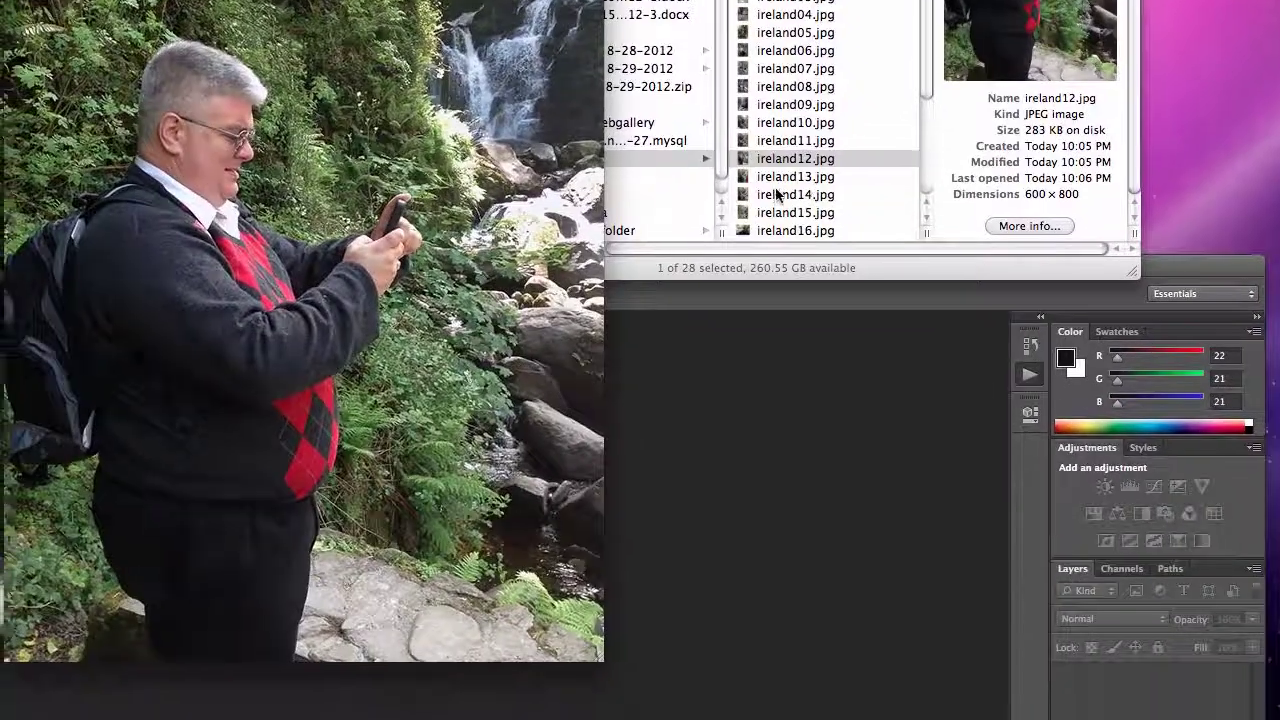
pyautogui.click(700, 461)
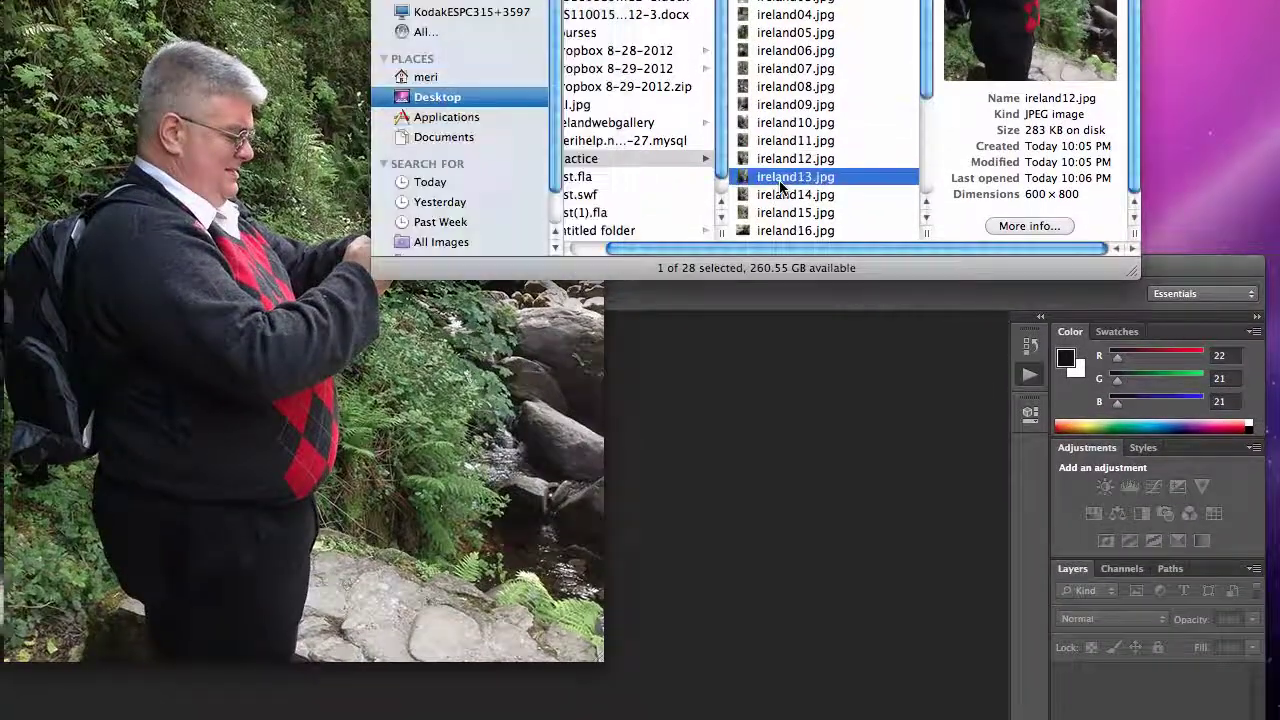
pyautogui.doubleClick(700, 461)
pyautogui.scroll(-3, 1056, 86)
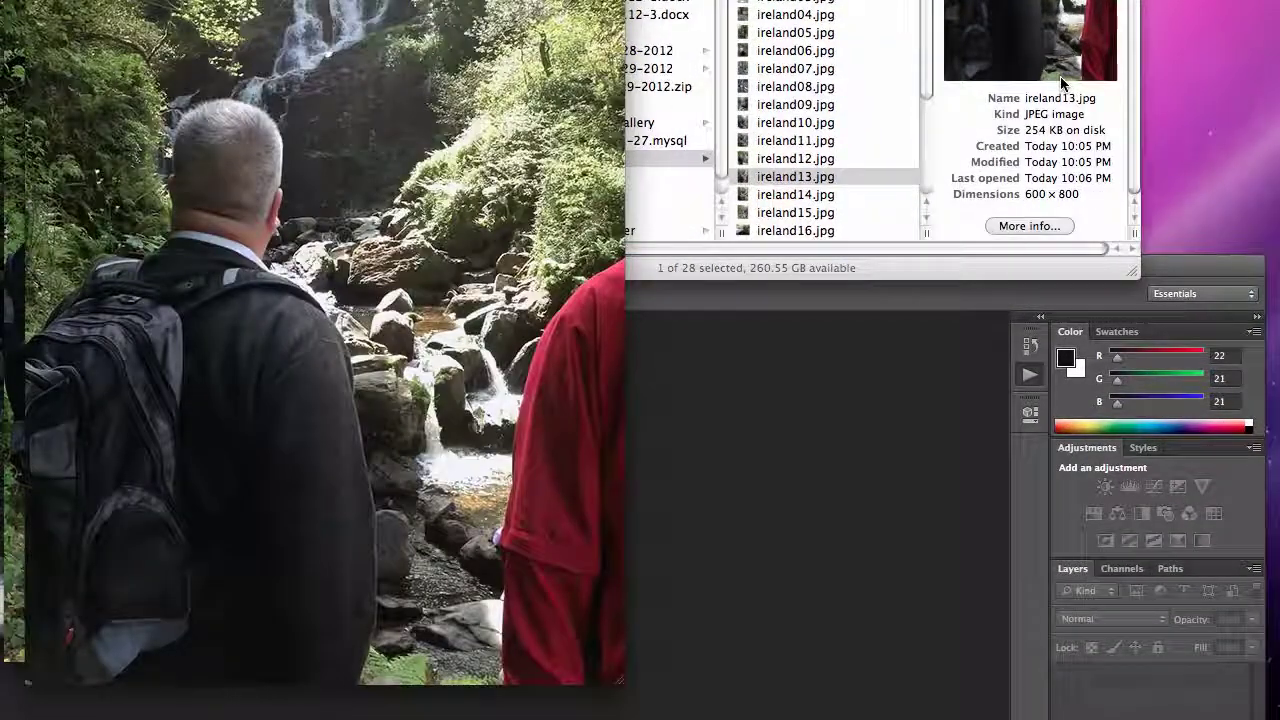
pyautogui.click(770, 195)
pyautogui.doubleClick(769, 198)
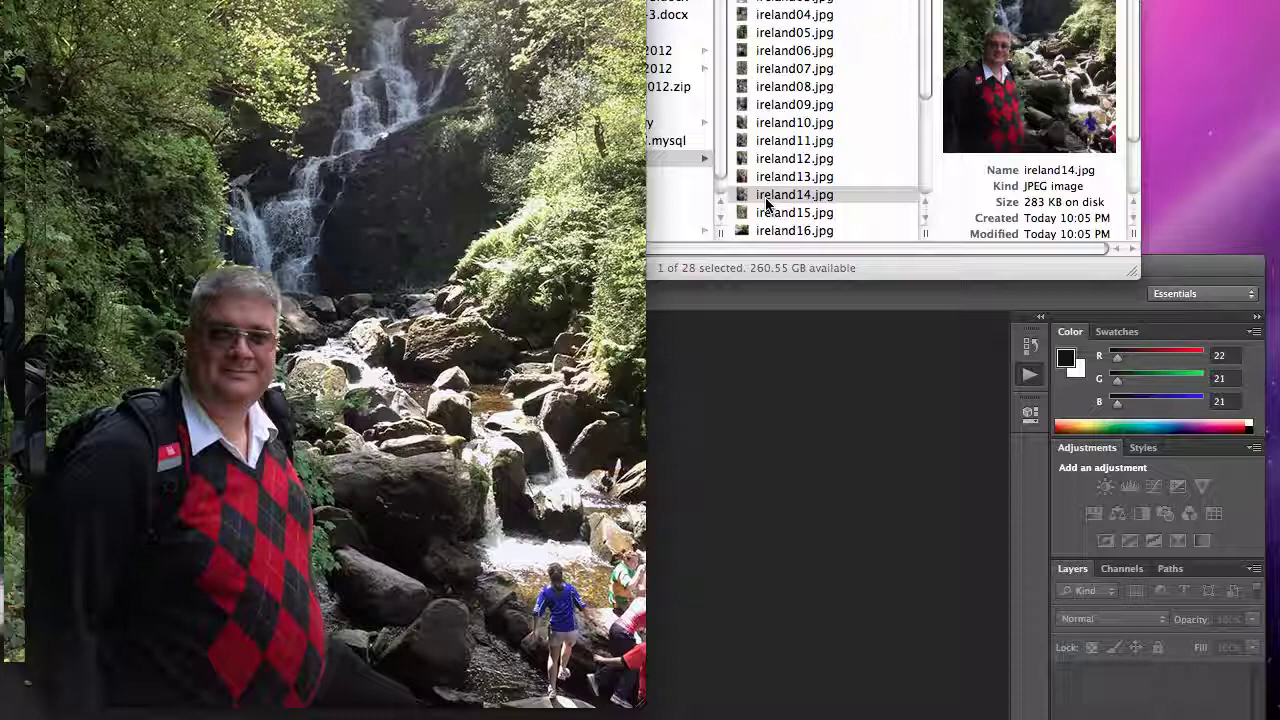
pyautogui.scroll(-2, 1040, 93)
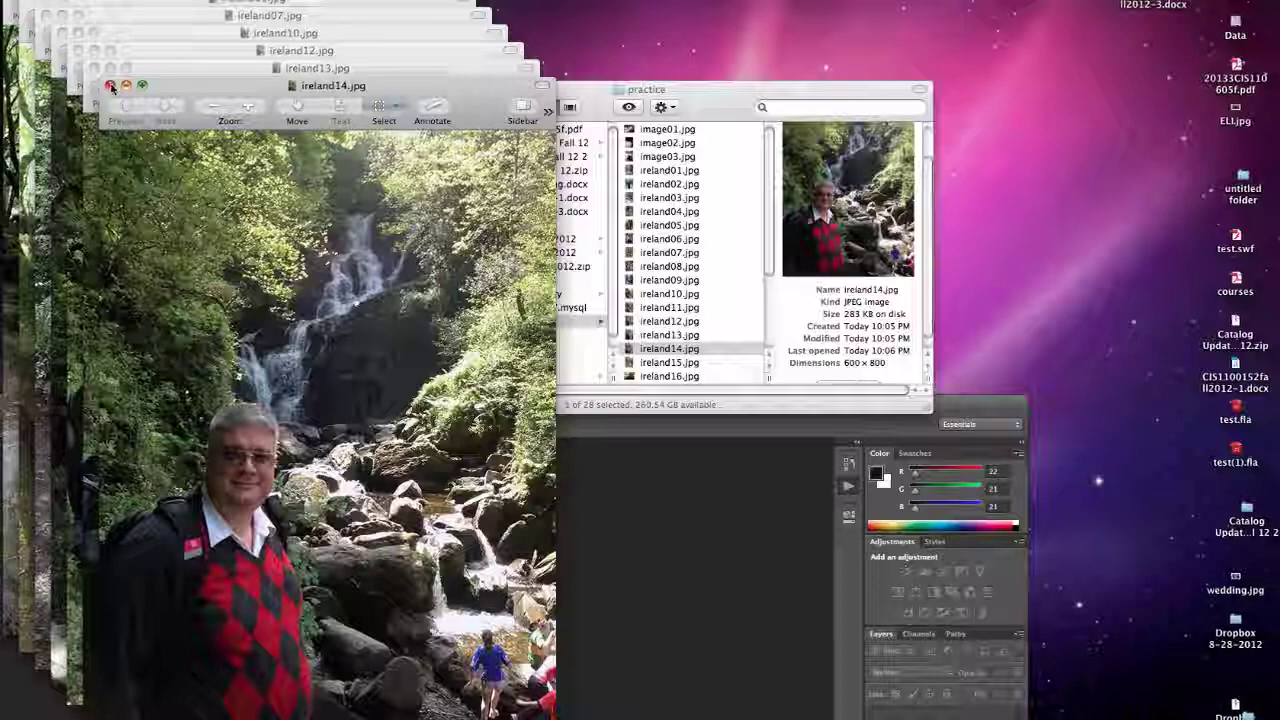
# Close all the Preview photo windows and bring Photoshop back to the front
pyautogui.click(107, 86)
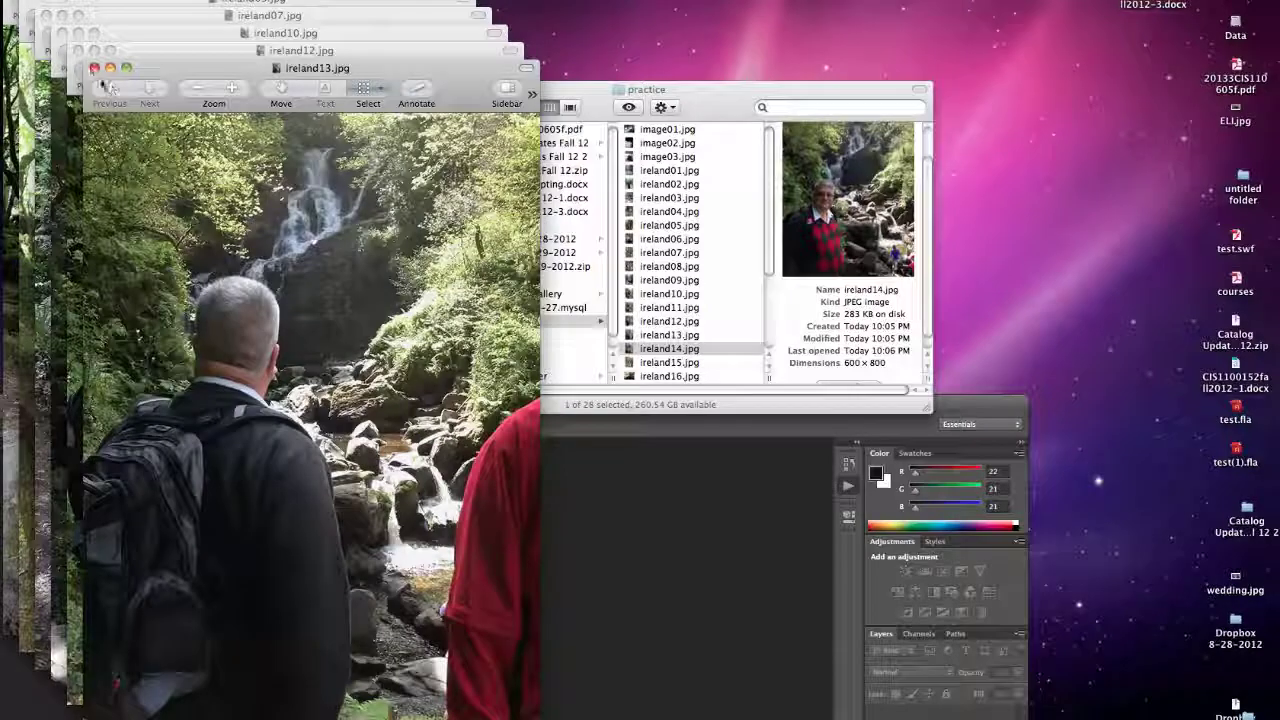
pyautogui.click(93, 67)
pyautogui.click(77, 50)
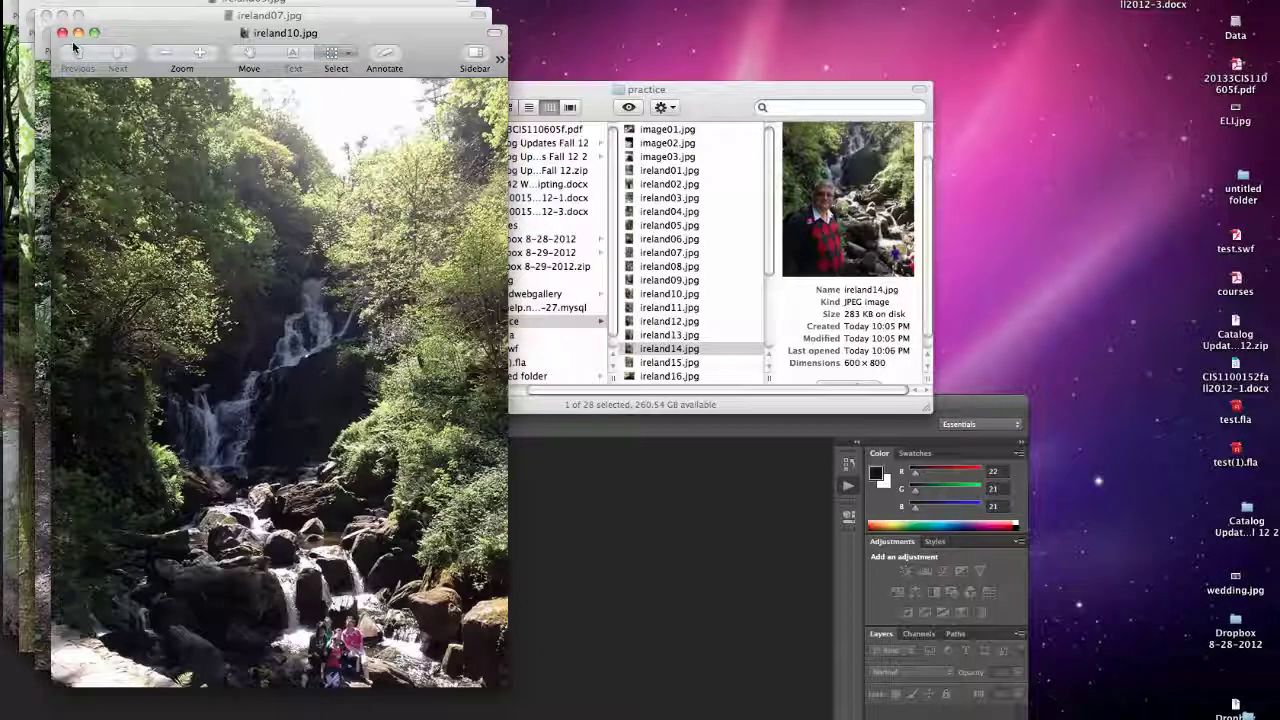
pyautogui.click(62, 34)
pyautogui.click(50, 18)
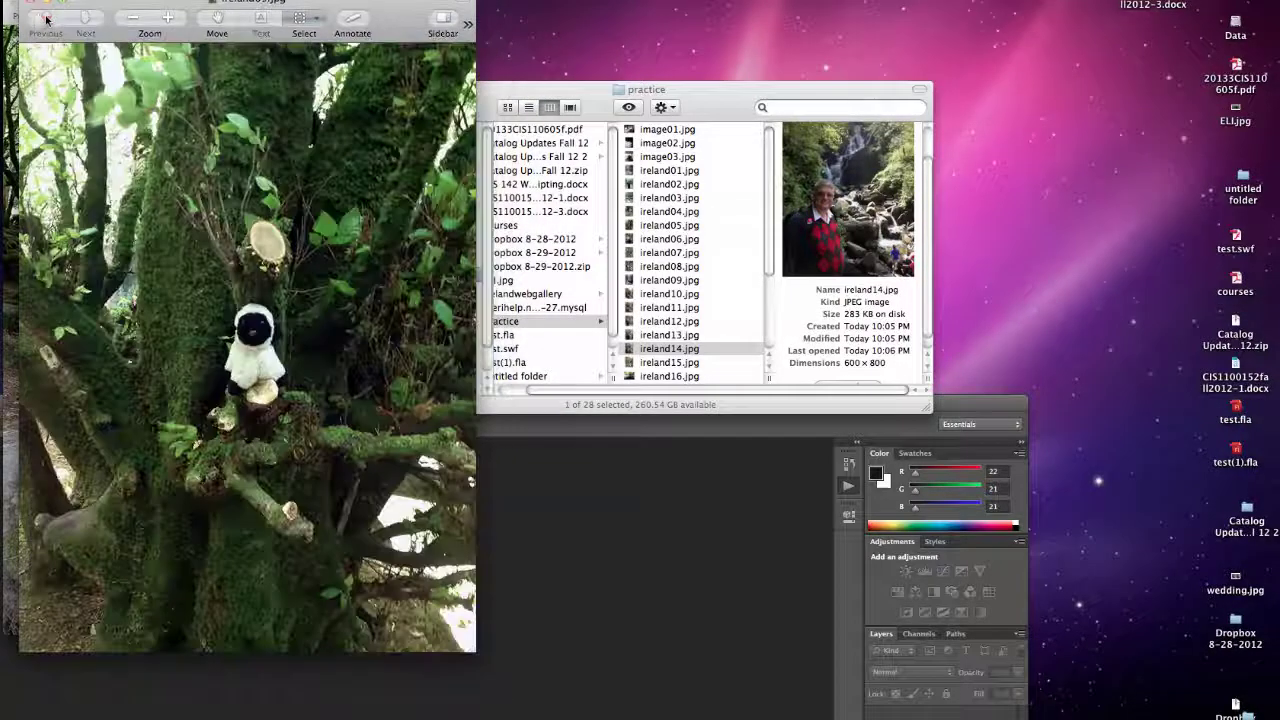
pyautogui.click(32, 8)
pyautogui.click(20, 6)
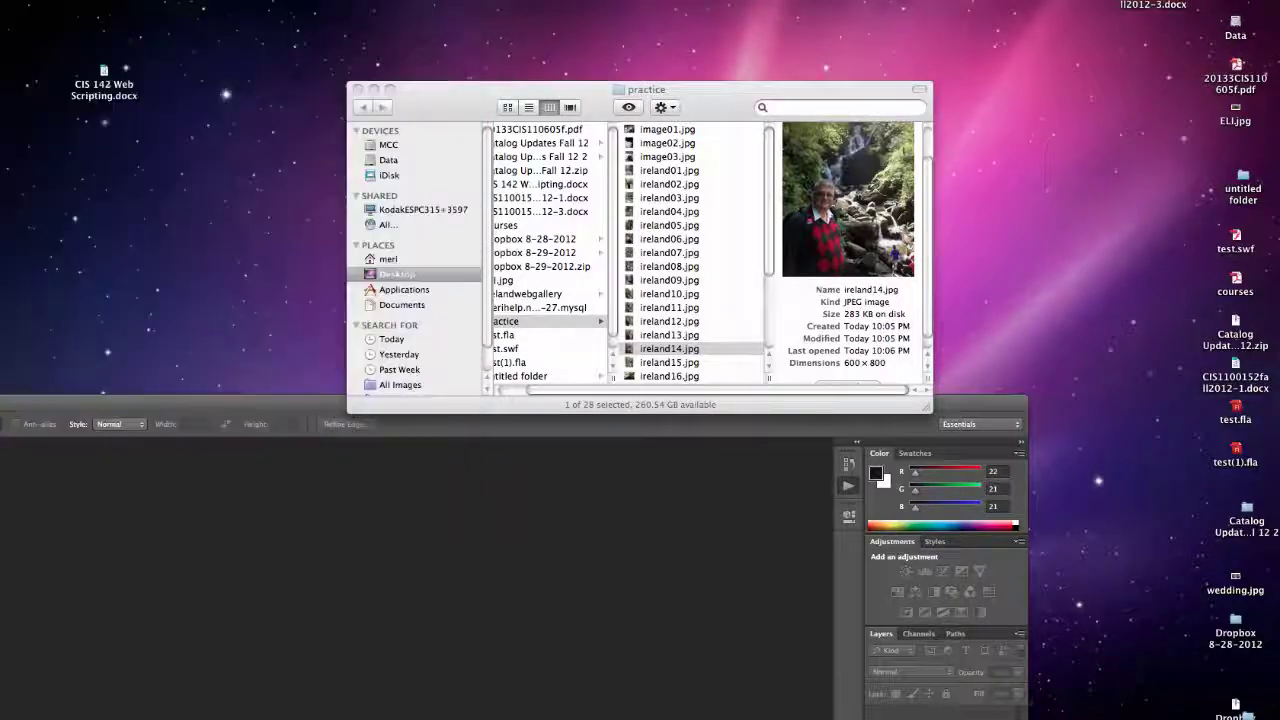
pyautogui.click(192, 405)
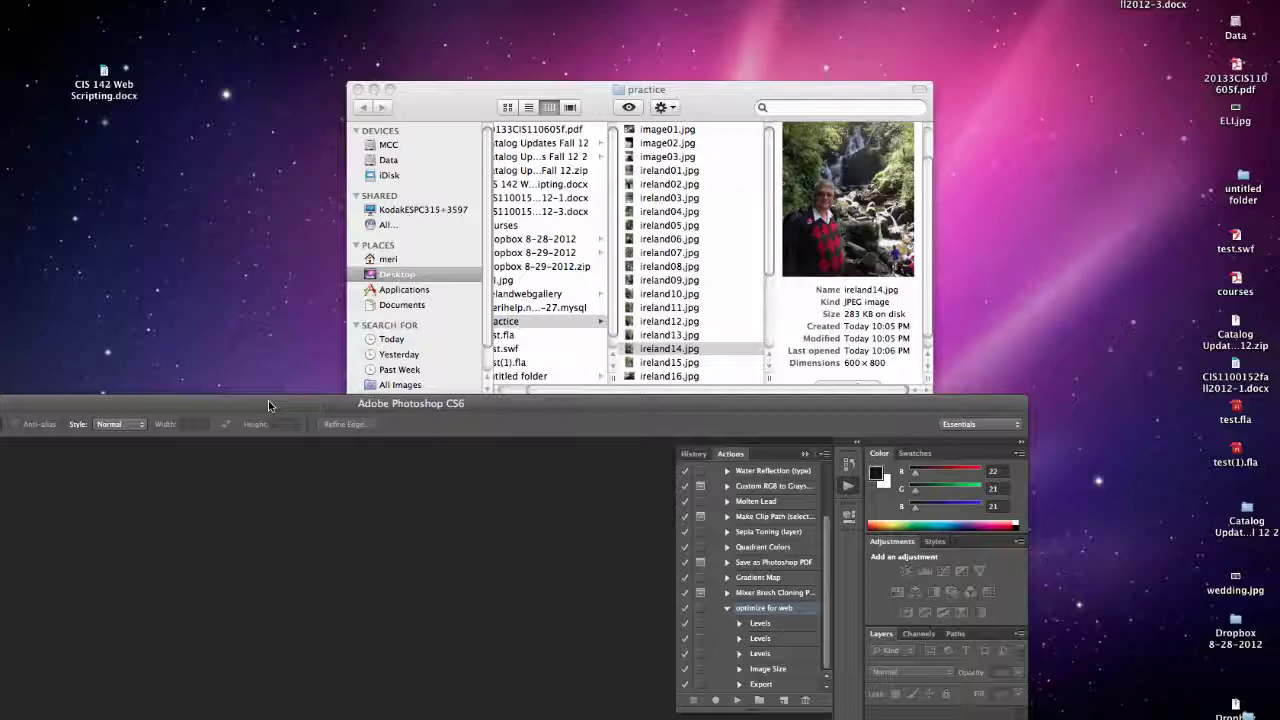